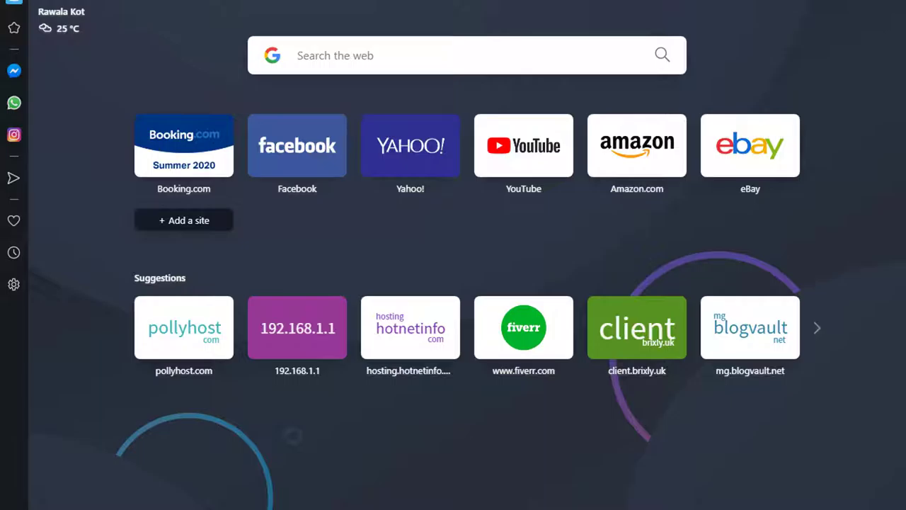
Step: Search Google for 'multi cloud' and open the MultCloud homepage from the results
{"action": "left_click", "coordinate": [510, 50]}
{"action": "type", "text": "m"}
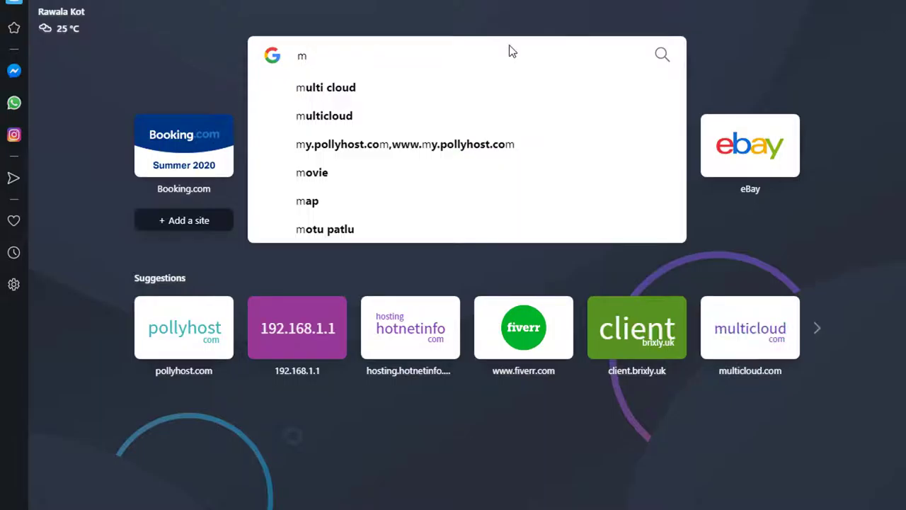
{"action": "key", "text": "Down"}
{"action": "key", "text": "Return"}
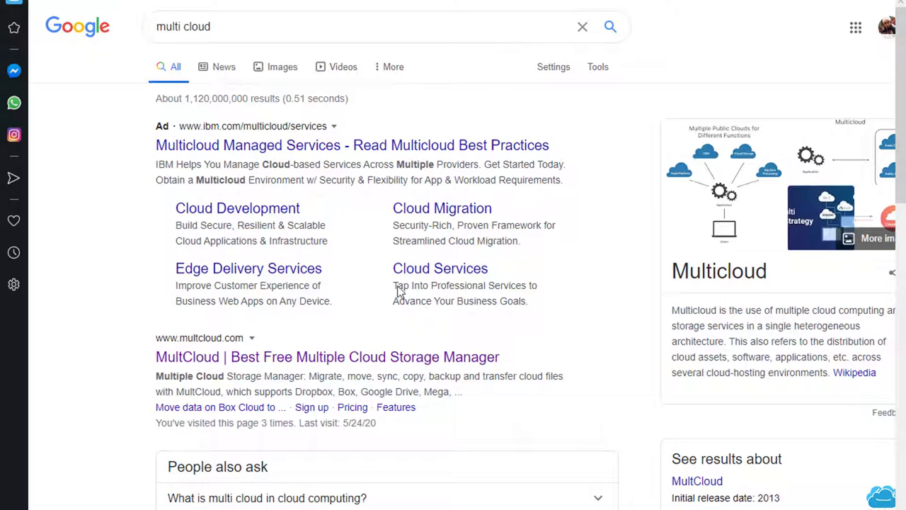
{"action": "right_click", "coordinate": [322, 362]}
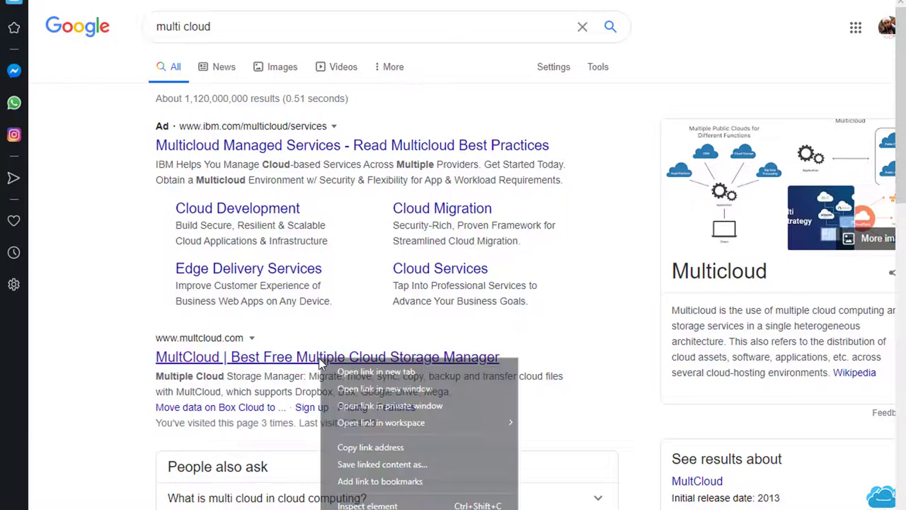
{"action": "key", "text": "Escape"}
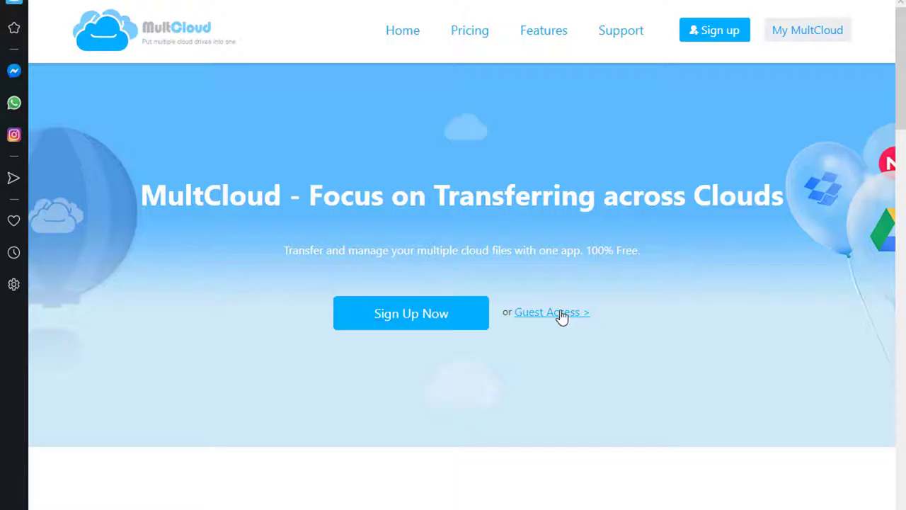
Step: Enter MultCloud as a guest and remove the old FTP connections, keeping Google Drive
{"action": "left_click", "coordinate": [552, 312]}
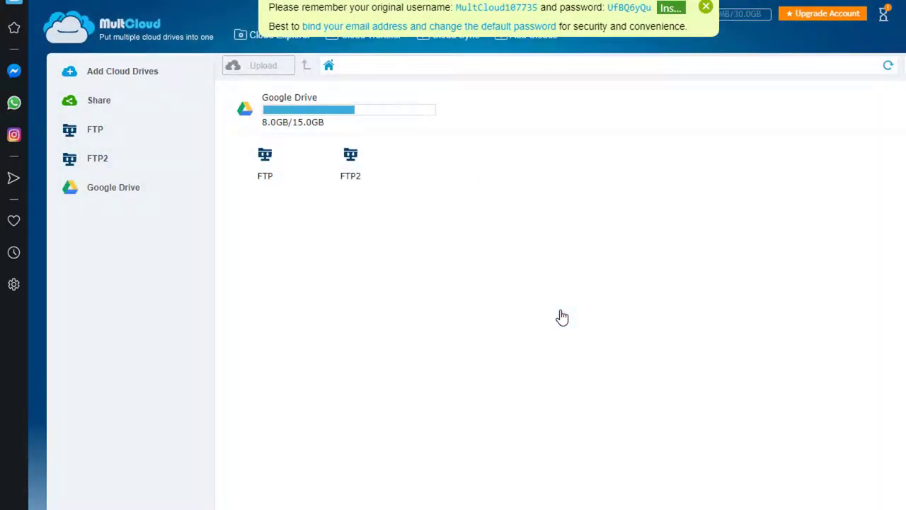
{"action": "right_click", "coordinate": [282, 180]}
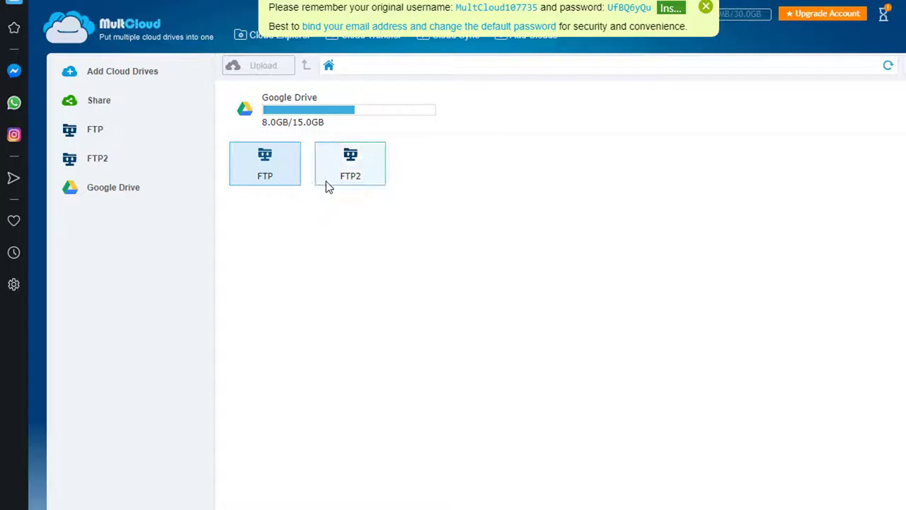
{"action": "right_click", "coordinate": [266, 152]}
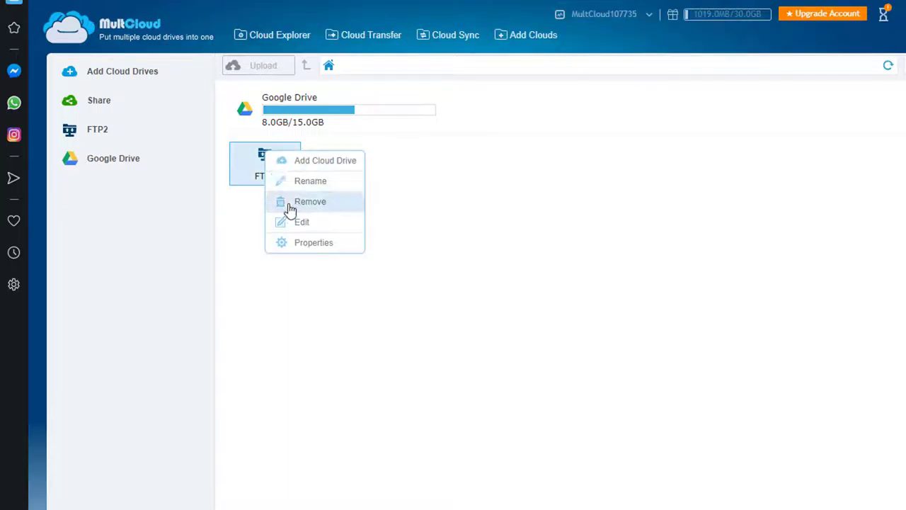
{"action": "left_click", "coordinate": [287, 203]}
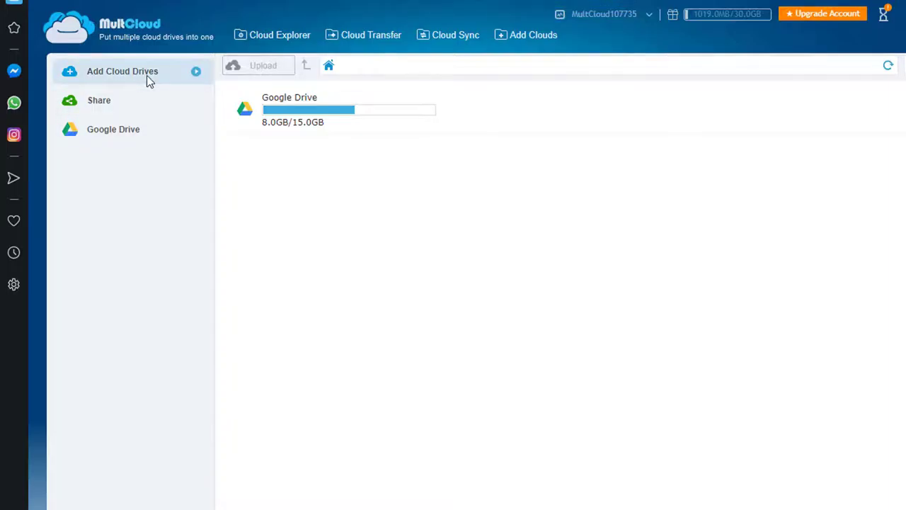
Step: Start adding an FTP cloud drive and set its display name to 'Source'
{"action": "left_click", "coordinate": [105, 75]}
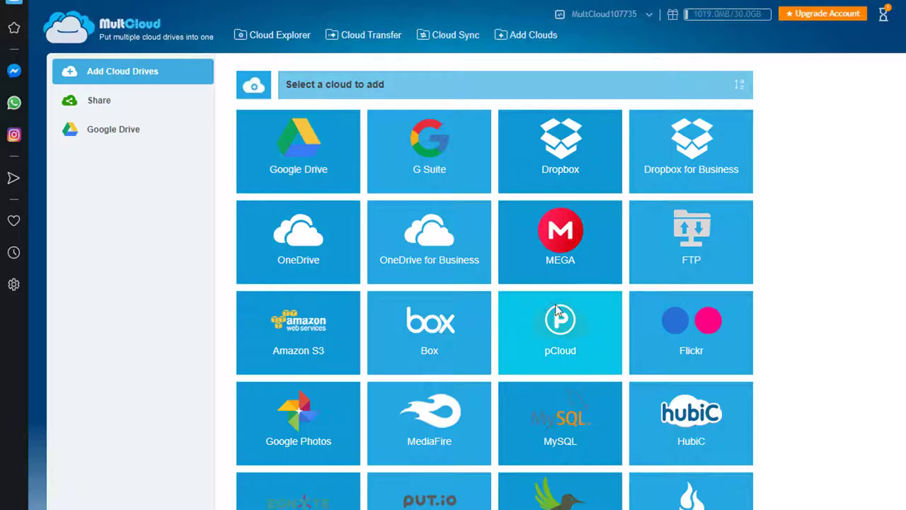
{"action": "left_click", "coordinate": [688, 233]}
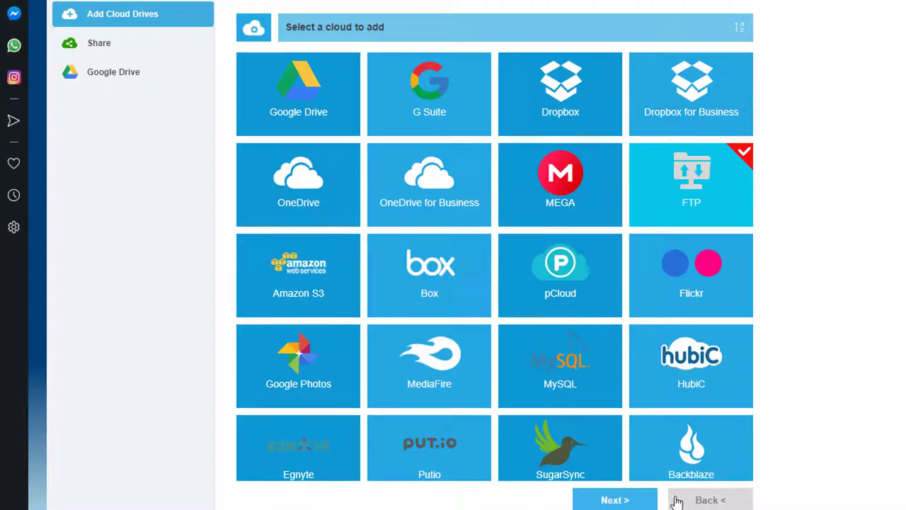
{"action": "left_click", "coordinate": [615, 500]}
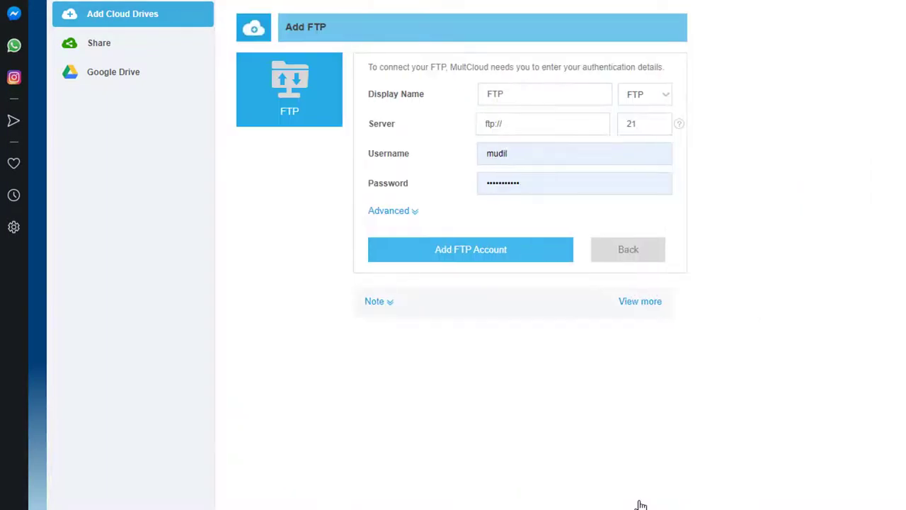
{"action": "left_click", "coordinate": [550, 95]}
{"action": "left_click_drag", "start_coordinate": [536, 93], "coordinate": [469, 95]}
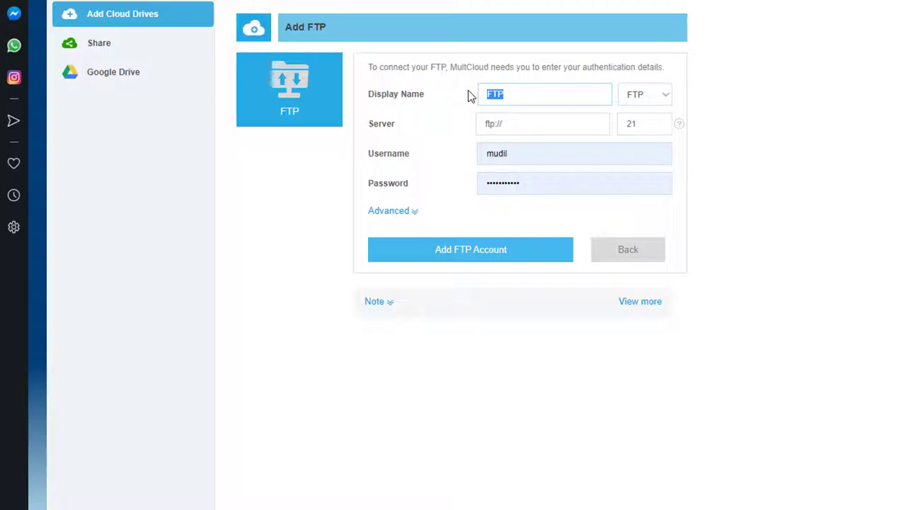
{"action": "type", "text": "Su"}
{"action": "key", "text": "BackSpace"}
{"action": "type", "text": "ource"}
Step: Fill in the old site's FTP server and login details and connect the Source account
{"action": "left_click", "coordinate": [520, 125]}
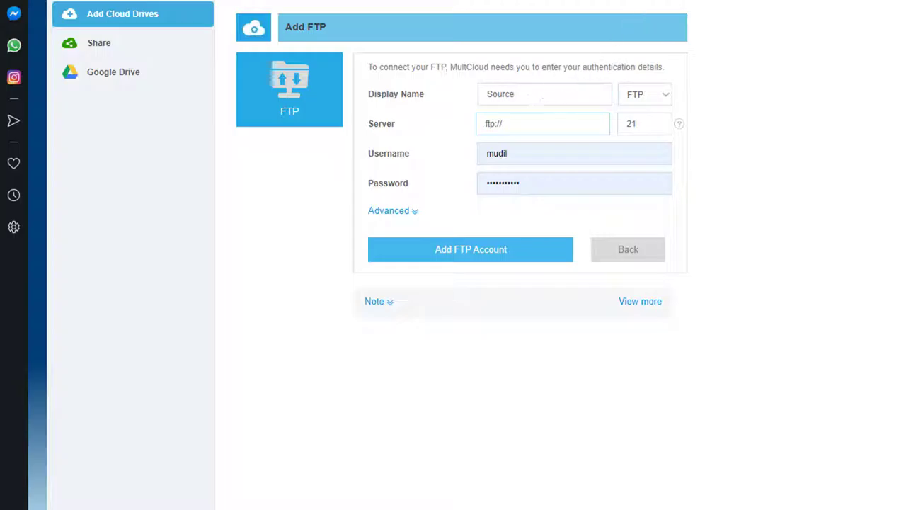
{"action": "key", "text": "ctrl+t"}
{"action": "type", "text": "mul"}
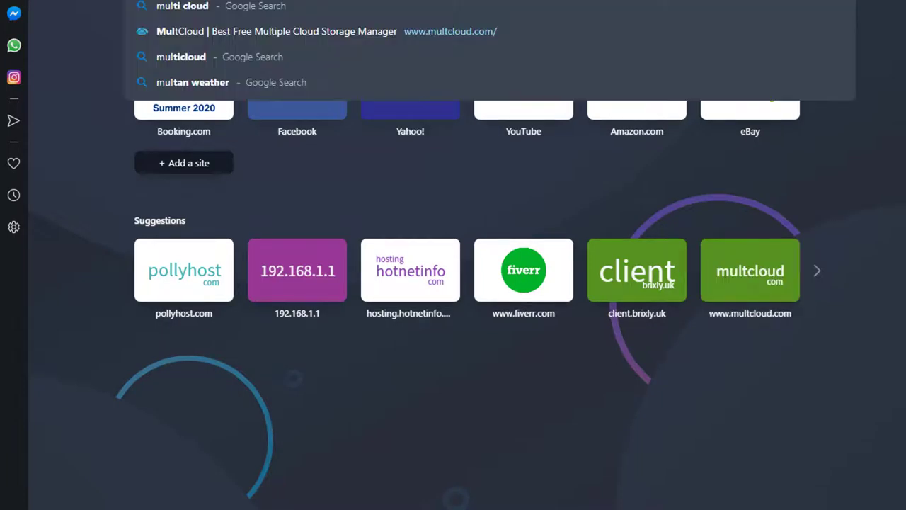
{"action": "key", "text": "BackSpace"}
{"action": "key", "text": "BackSpace"}
{"action": "type", "text": "yau"}
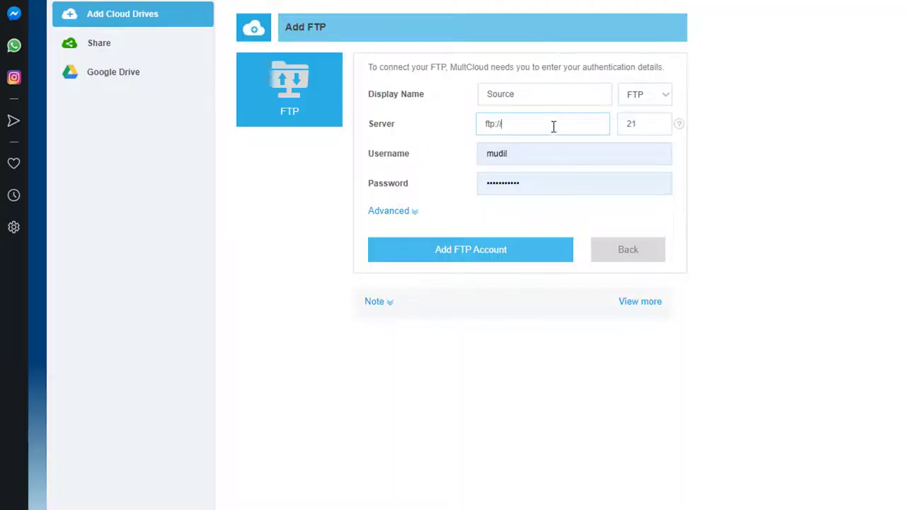
{"action": "type", "text": "myaudiocash.com"}
{"action": "left_click", "coordinate": [488, 257]}
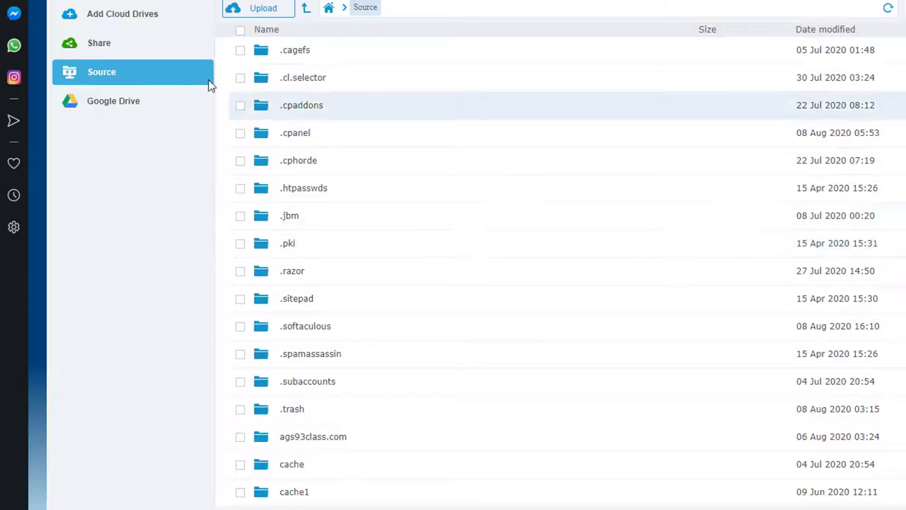
{"action": "left_click", "coordinate": [144, 18]}
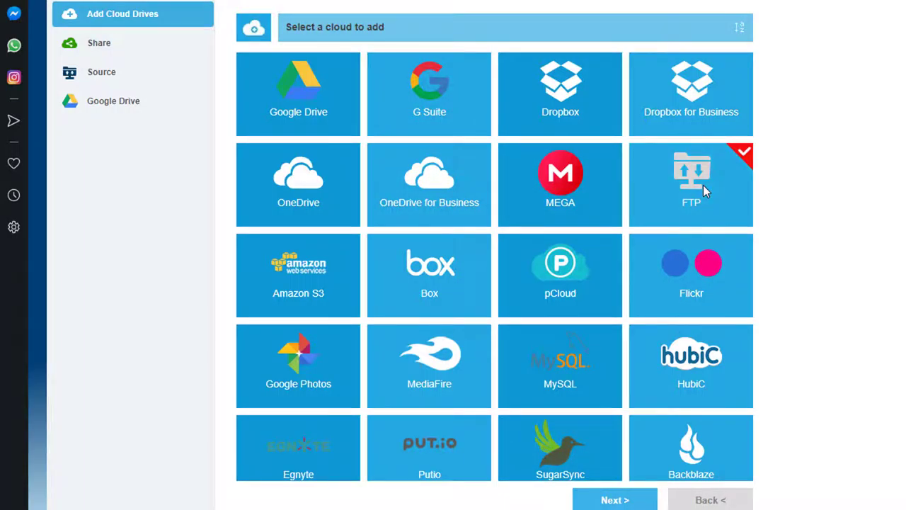
Step: Name the new FTP drive 'Destination account' with server hotnetinfo.com
{"action": "left_click", "coordinate": [645, 499]}
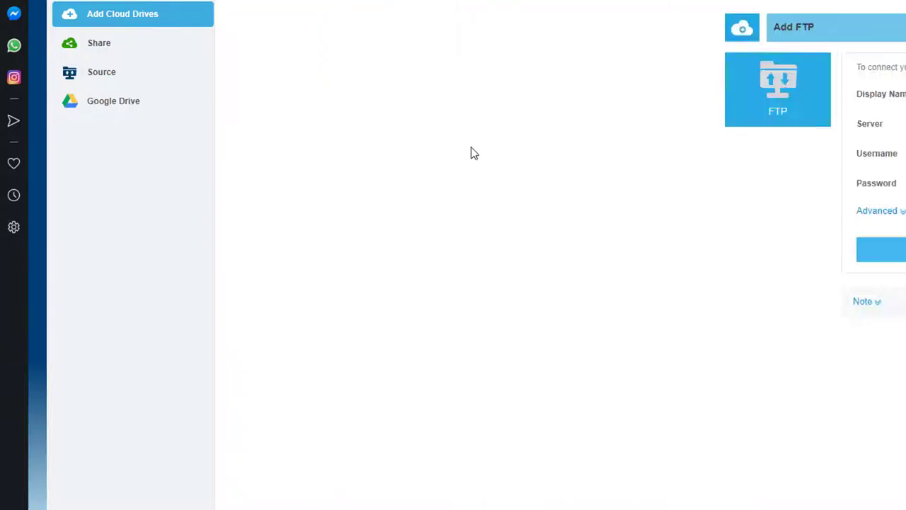
{"action": "left_click_drag", "start_coordinate": [510, 95], "coordinate": [467, 99]}
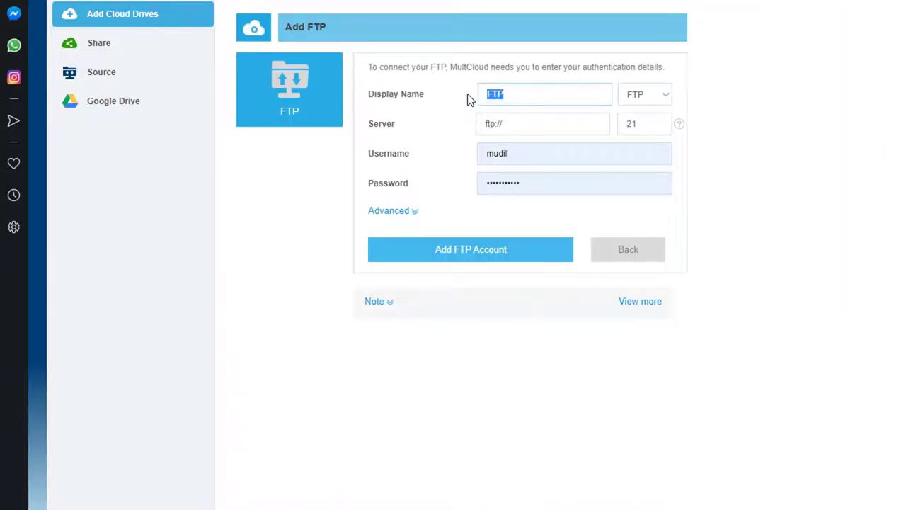
{"action": "type", "text": "Do"}
{"action": "key", "text": "BackSpace"}
{"action": "type", "text": "estination accou"}
{"action": "type", "text": "nt"}
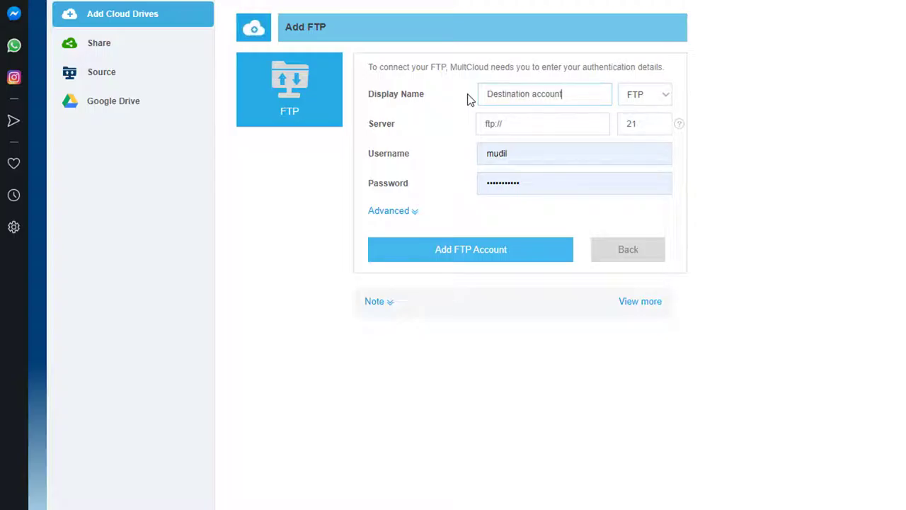
{"action": "left_click", "coordinate": [539, 124]}
{"action": "type", "text": "hotnet"}
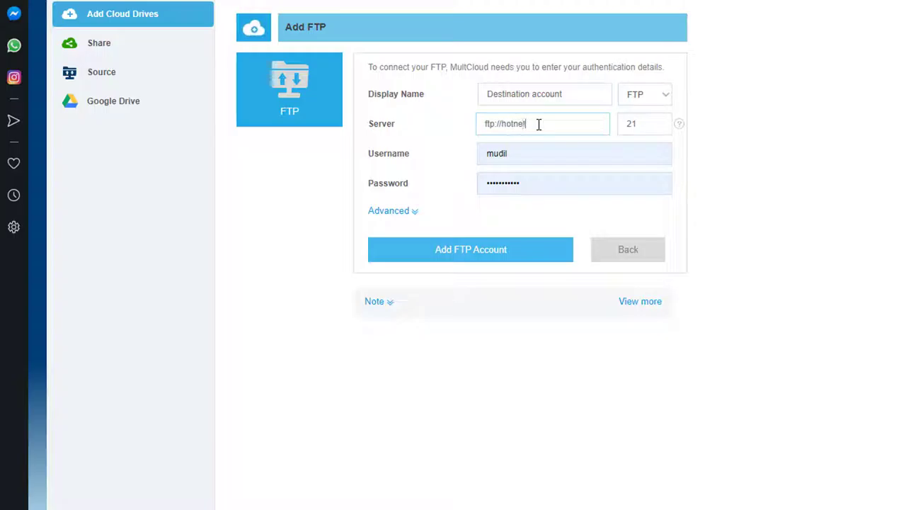
{"action": "type", "text": "info.com"}
Step: Enter the FTP account username and password and connect the Destination account
{"action": "left_click", "coordinate": [537, 146]}
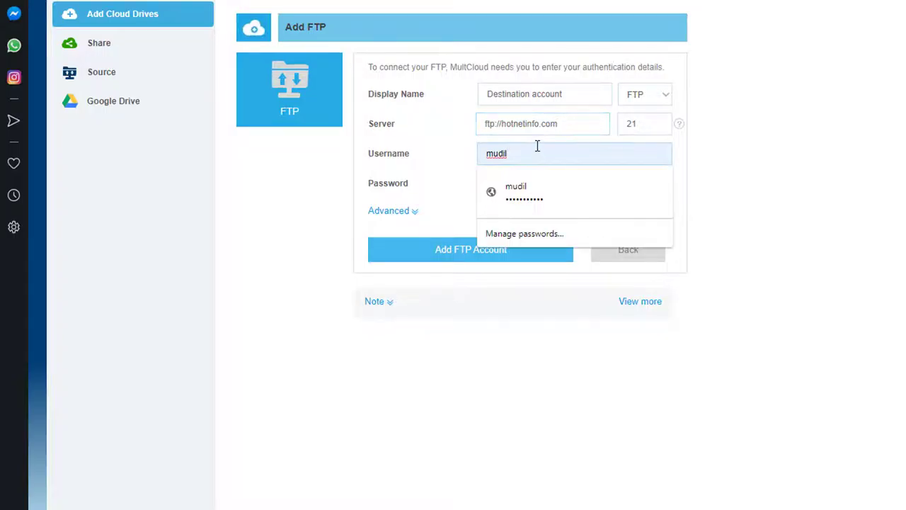
{"action": "key", "text": "BackSpace"}
{"action": "key", "text": "BackSpace"}
{"action": "key", "text": "BackSpace"}
{"action": "key", "text": "BackSpace"}
{"action": "key", "text": "BackSpace"}
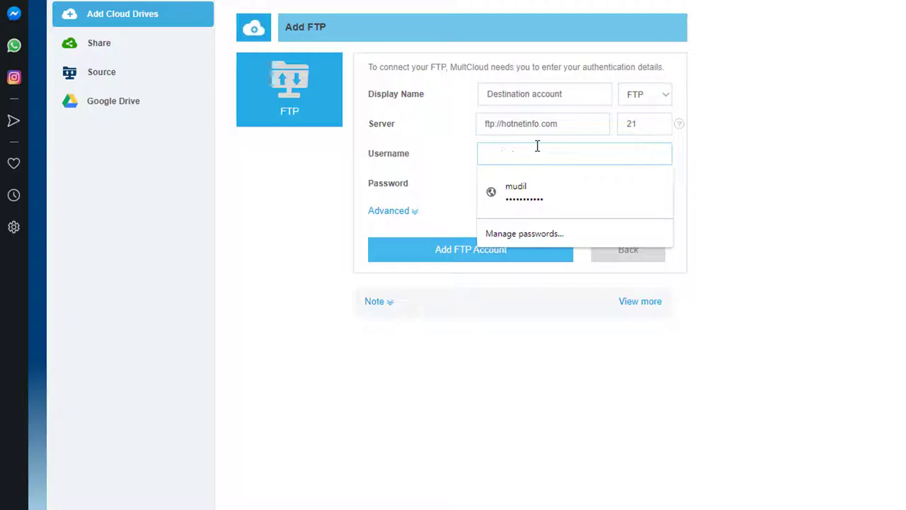
{"action": "type", "text": "h"}
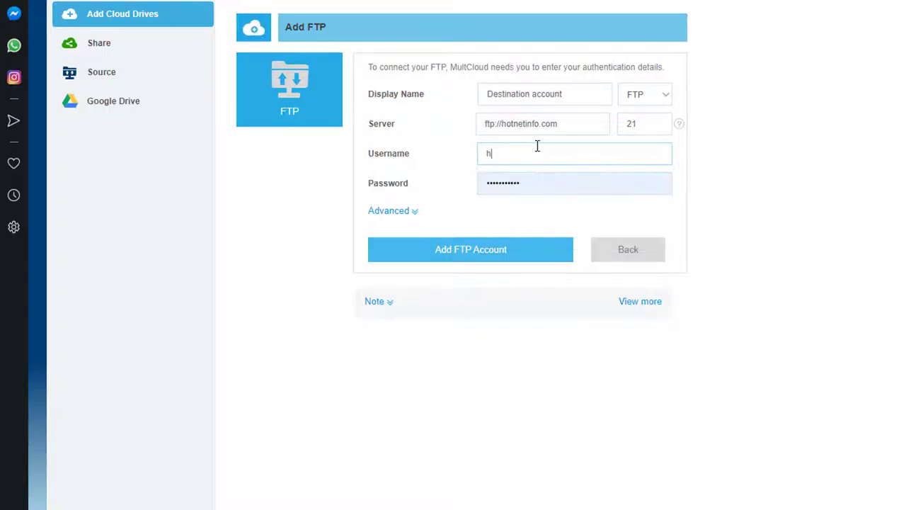
{"action": "type", "text": "ostingh"}
{"action": "key", "text": "Tab"}
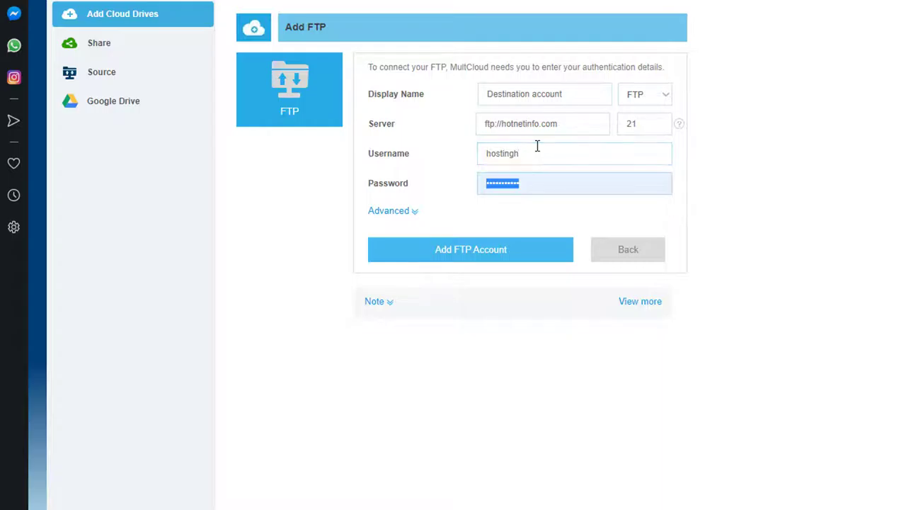
{"action": "type", "text": "•"}
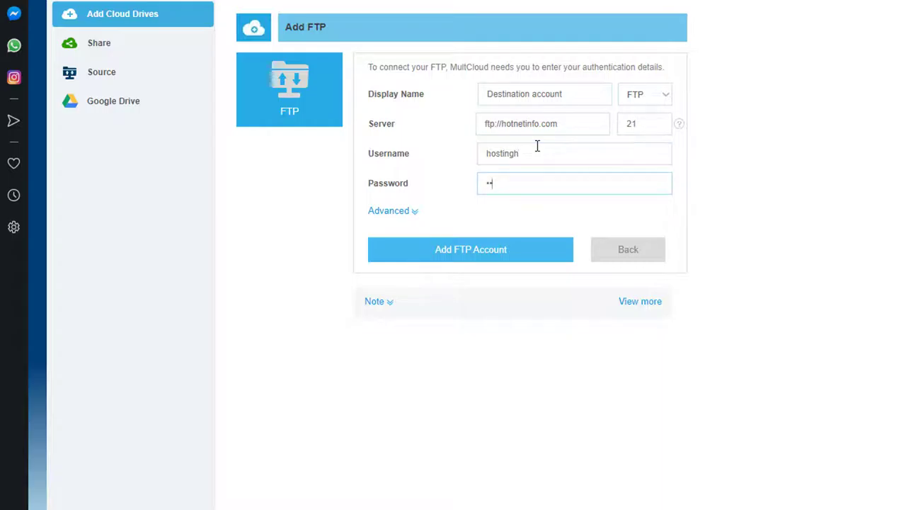
{"action": "key", "text": "BackSpace"}
{"action": "key", "text": "BackSpace"}
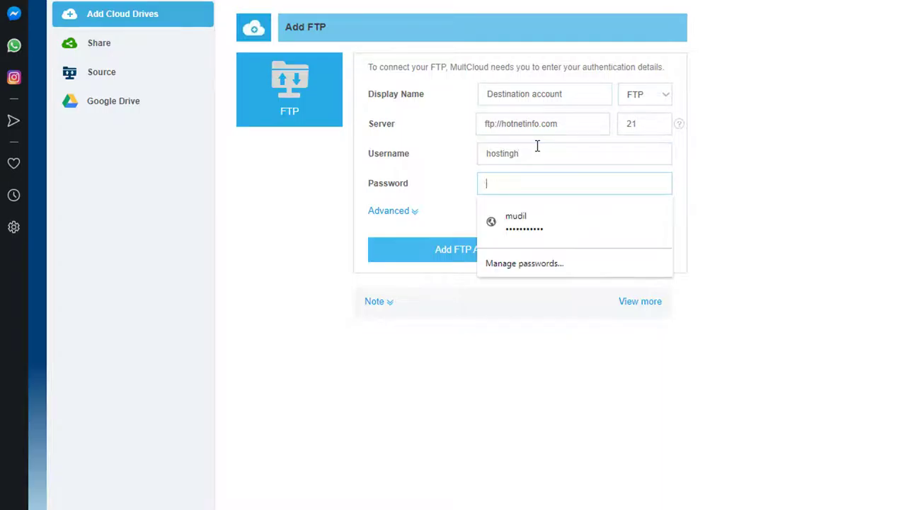
{"action": "type", "text": "••••••"}
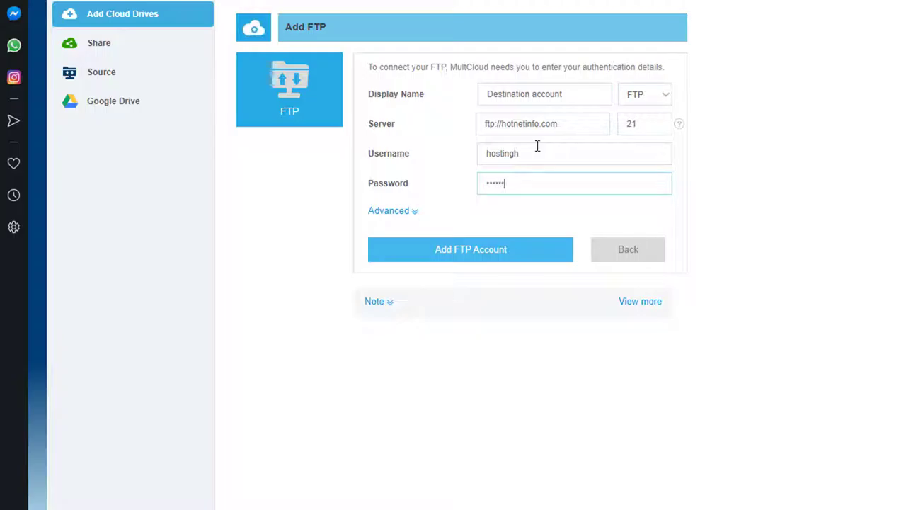
{"action": "type", "text": "•"}
{"action": "left_click", "coordinate": [486, 262]}
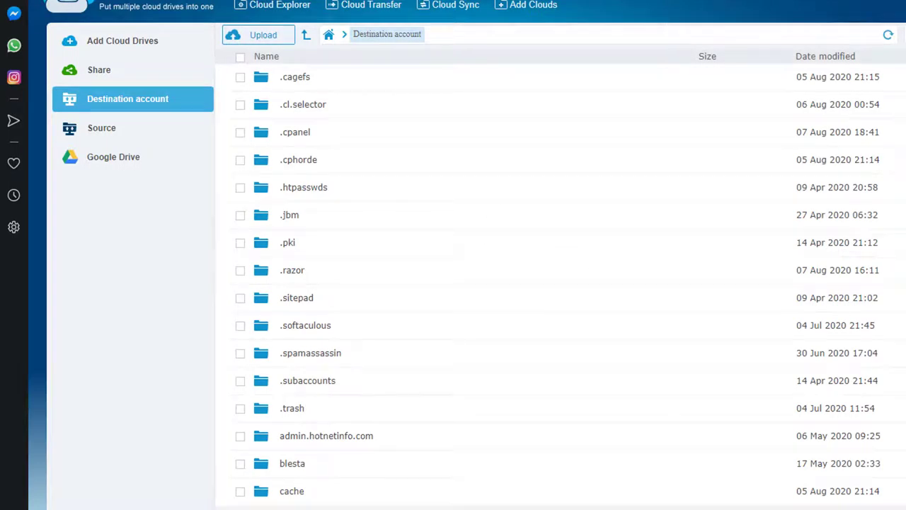
Step: Scroll through the Destination account's folders, then open a new tab for the old host's cPanel
{"action": "scroll", "coordinate": [467, 283], "scroll_direction": "down", "scroll_amount": 1}
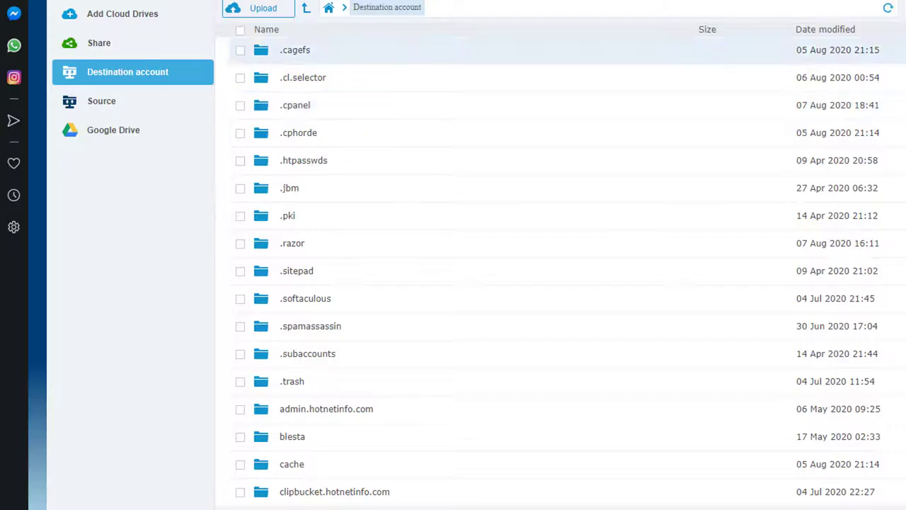
{"action": "key", "text": "ctrl+t"}
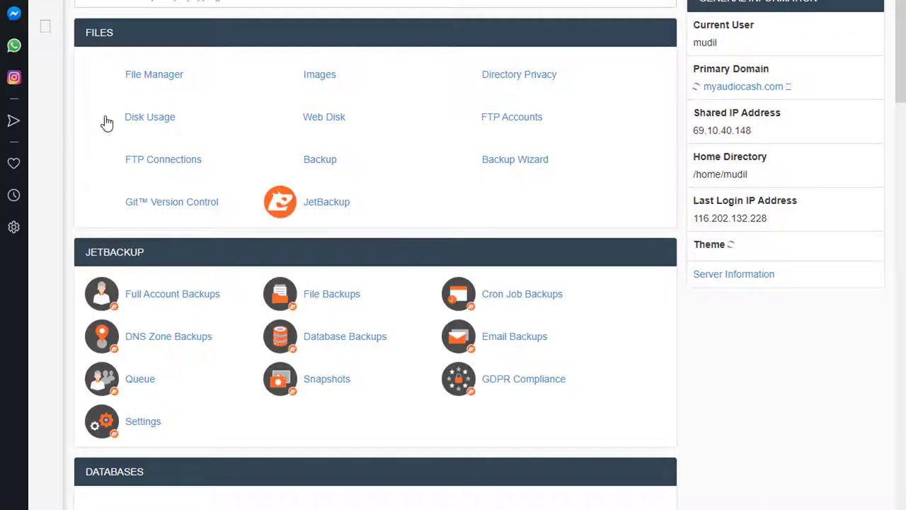
Step: Open cPanel's File Manager and select the cb.myaudiocash.com folder
{"action": "left_click", "coordinate": [151, 80]}
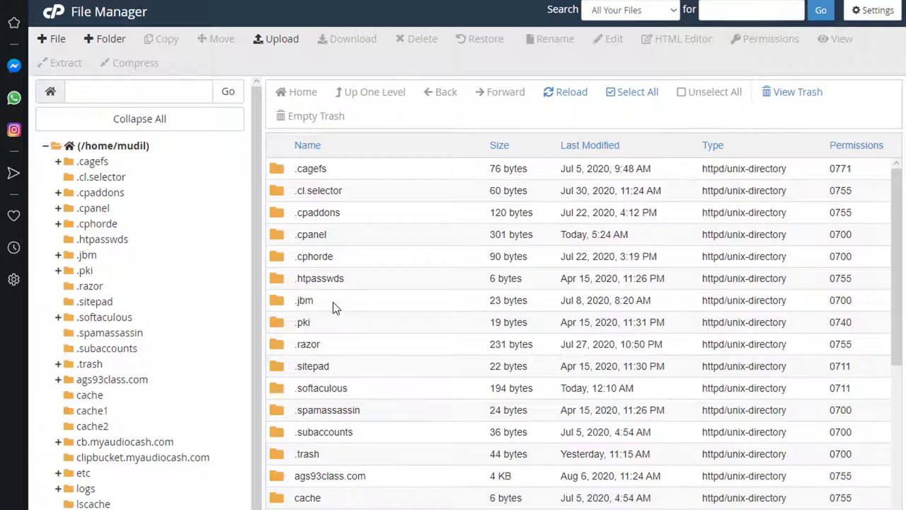
{"action": "scroll", "coordinate": [314, 294], "scroll_direction": "down", "scroll_amount": 3}
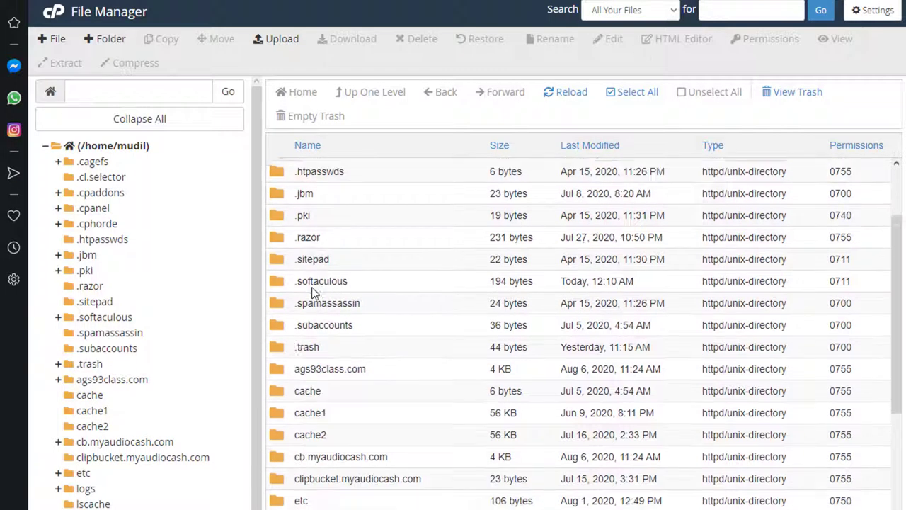
{"action": "scroll", "coordinate": [314, 294], "scroll_direction": "down", "scroll_amount": 2}
{"action": "scroll", "coordinate": [314, 294], "scroll_direction": "down", "scroll_amount": 2}
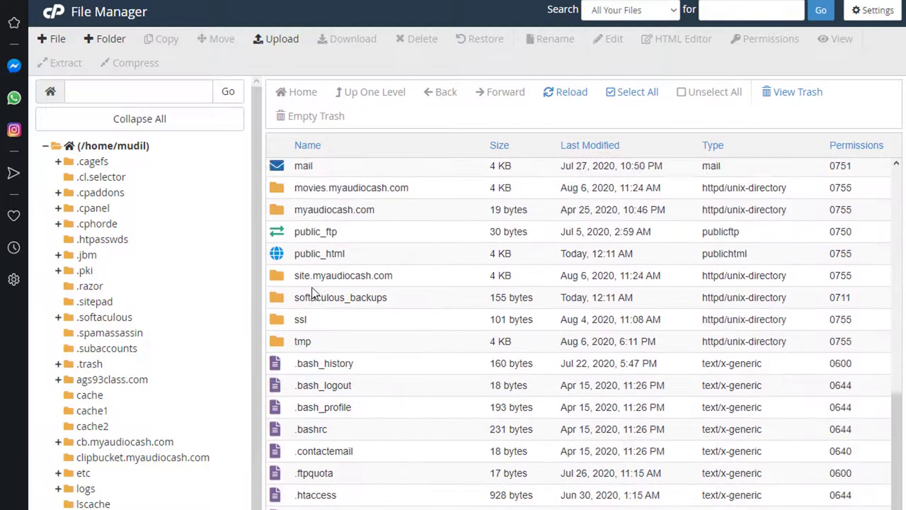
{"action": "scroll", "coordinate": [314, 293], "scroll_direction": "up", "scroll_amount": 3}
{"action": "scroll", "coordinate": [314, 294], "scroll_direction": "down", "scroll_amount": 3}
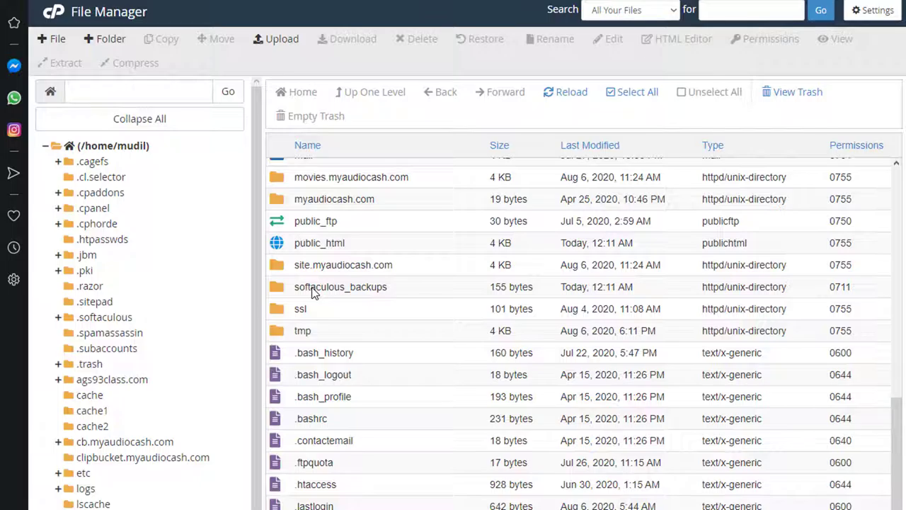
{"action": "scroll", "coordinate": [313, 294], "scroll_direction": "up", "scroll_amount": 4}
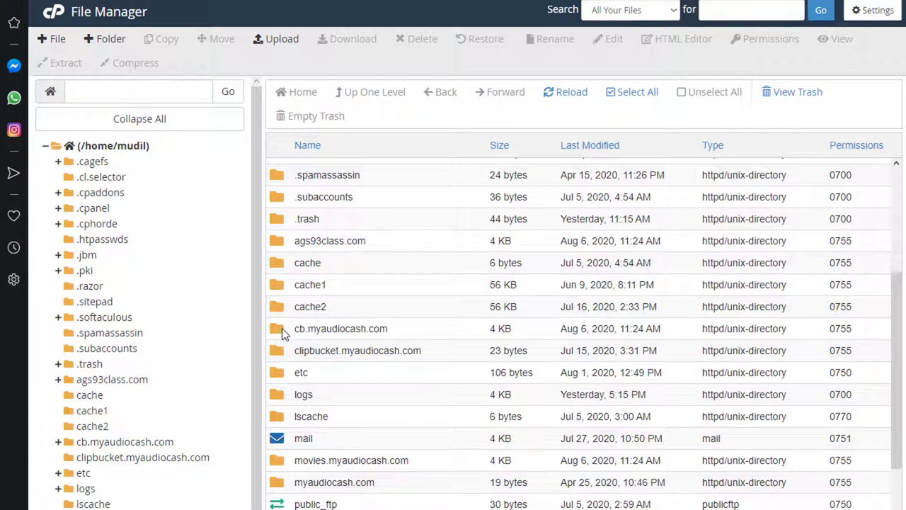
{"action": "left_click", "coordinate": [282, 328]}
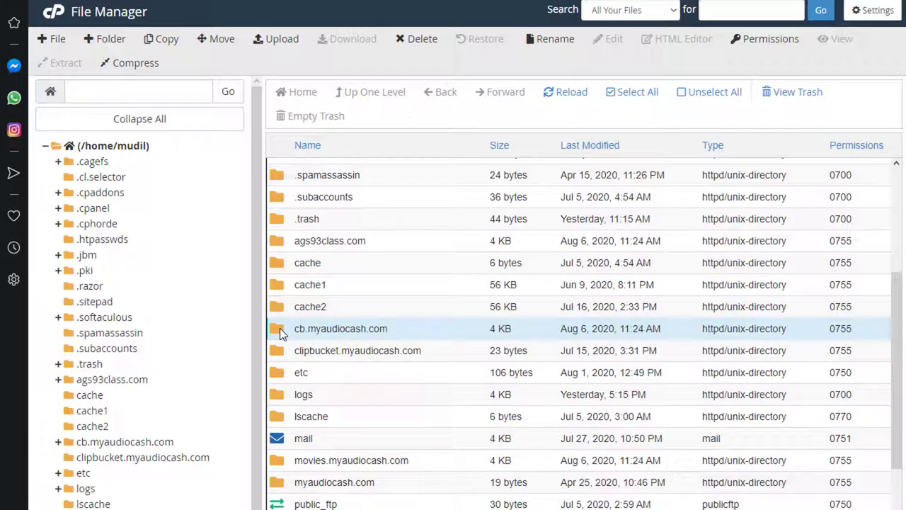
Step: Compress cb.myaudiocash.com into a Tar archive and close the compression results
{"action": "right_click", "coordinate": [280, 330]}
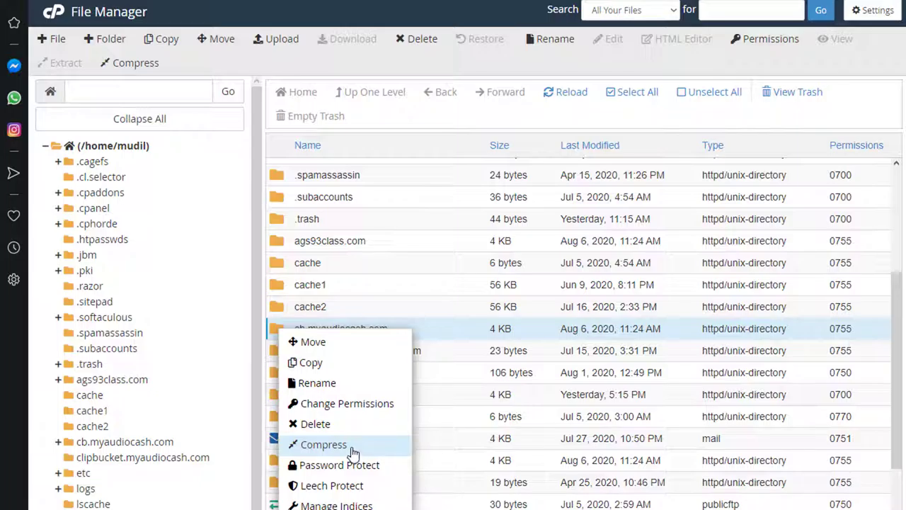
{"action": "left_click", "coordinate": [352, 451]}
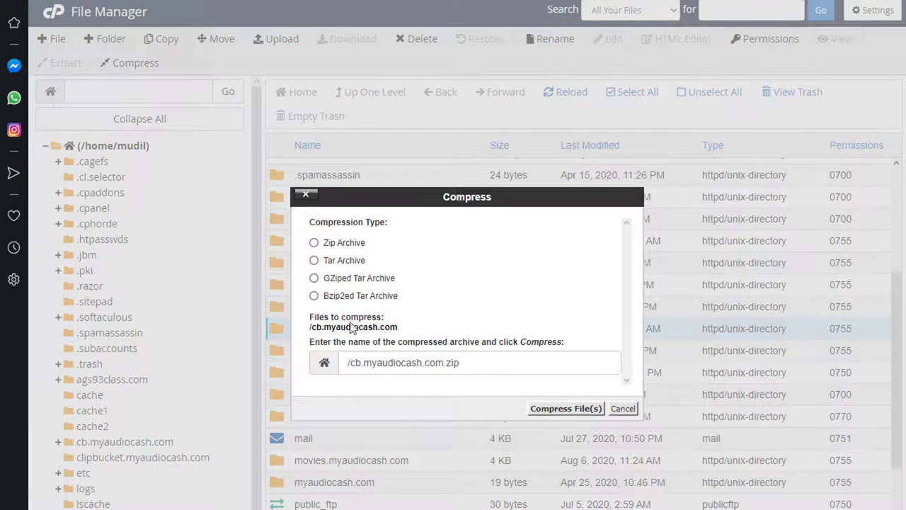
{"action": "left_click", "coordinate": [314, 260]}
{"action": "left_click", "coordinate": [587, 410]}
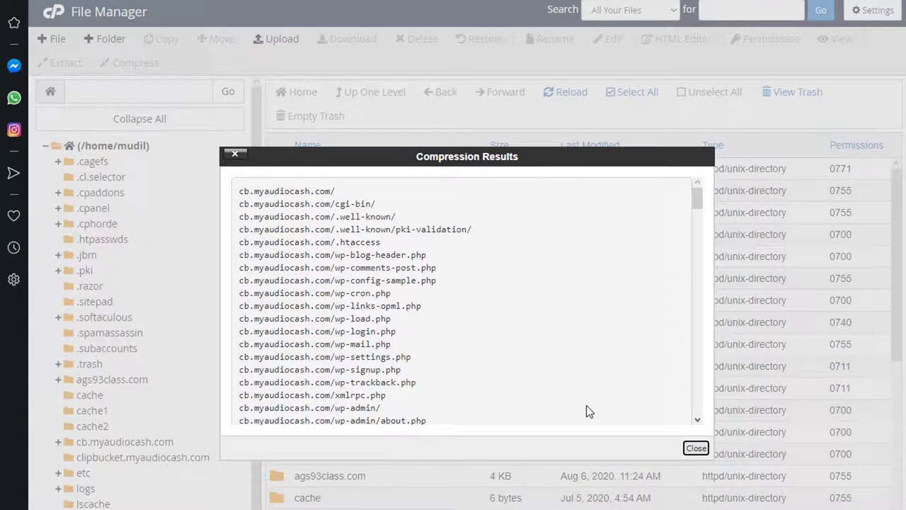
{"action": "left_click", "coordinate": [695, 449]}
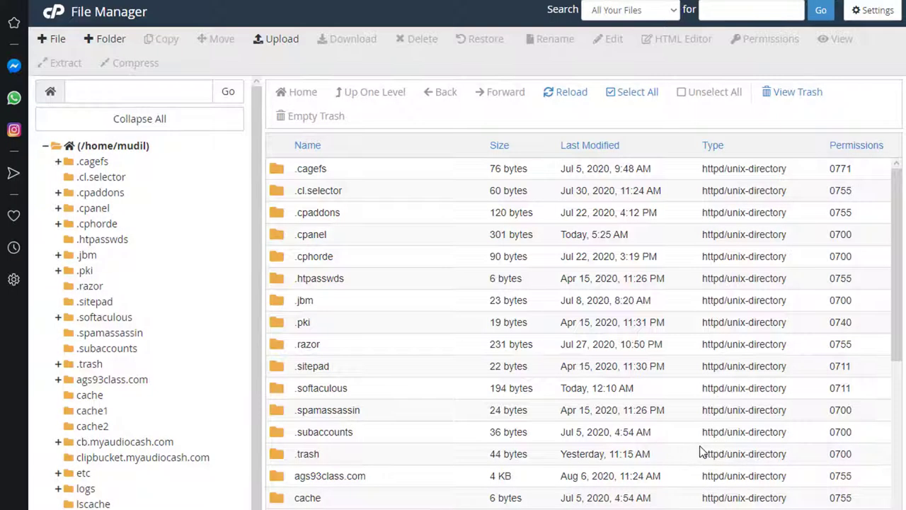
{"action": "scroll", "coordinate": [633, 320], "scroll_direction": "down", "scroll_amount": 4}
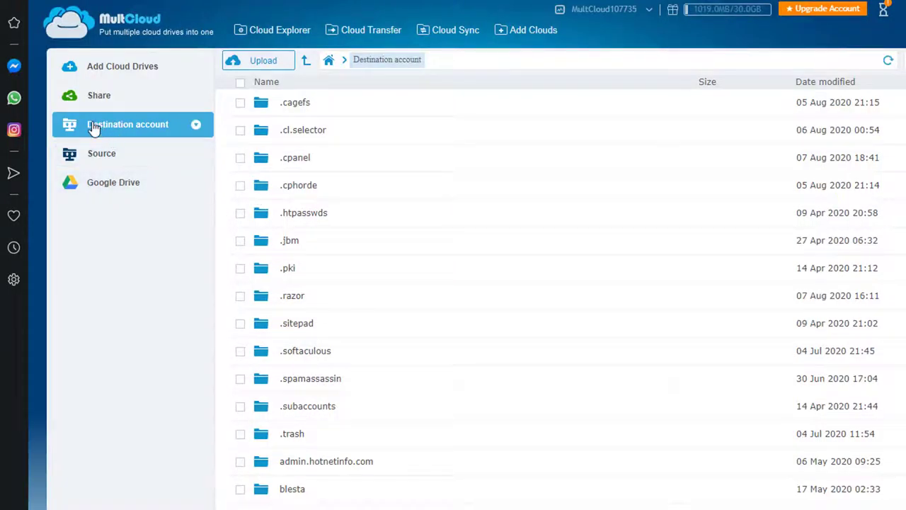
Step: Browse the Source drive and select the 246.0MB cb.myaudiocash.com.tar archive
{"action": "left_click", "coordinate": [103, 162]}
{"action": "scroll", "coordinate": [459, 352], "scroll_direction": "down", "scroll_amount": 10}
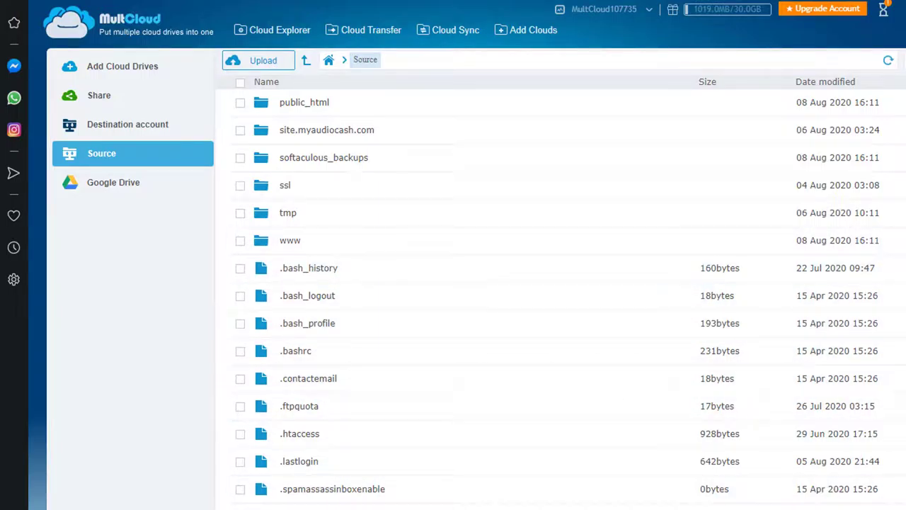
{"action": "scroll", "coordinate": [640, 481], "scroll_direction": "up", "scroll_amount": 10}
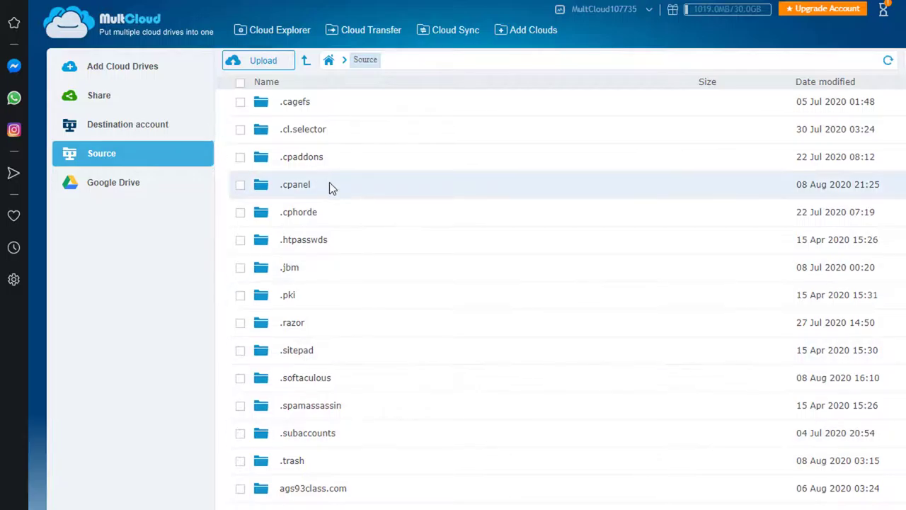
{"action": "scroll", "coordinate": [322, 213], "scroll_direction": "down", "scroll_amount": 4}
{"action": "scroll", "coordinate": [316, 238], "scroll_direction": "down", "scroll_amount": 8}
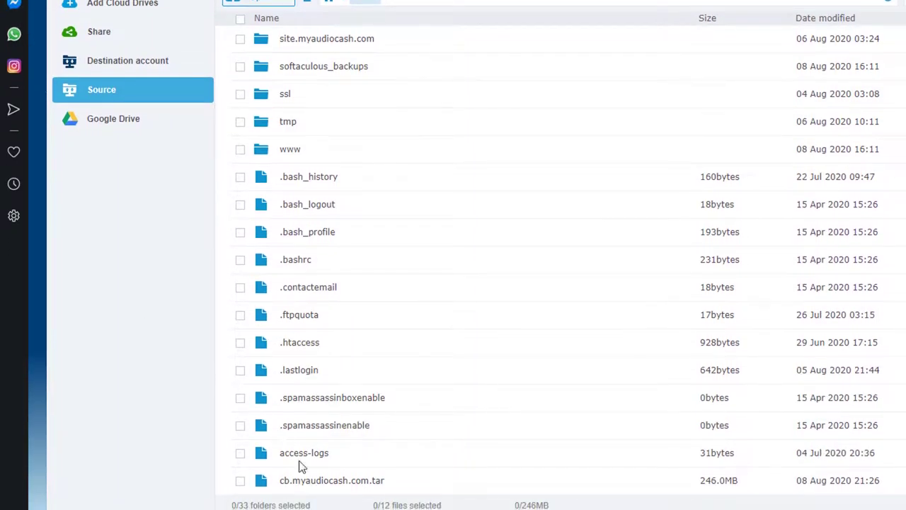
{"action": "left_click", "coordinate": [303, 484]}
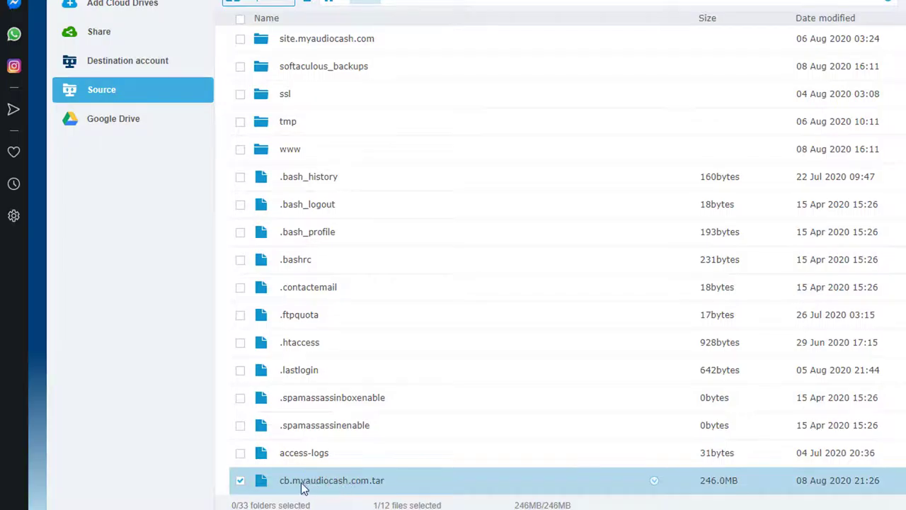
Step: Cut cb.myaudiocash.com.tar and scroll the Destination account's files down to site.hotnetinfo.com
{"action": "right_click", "coordinate": [301, 486]}
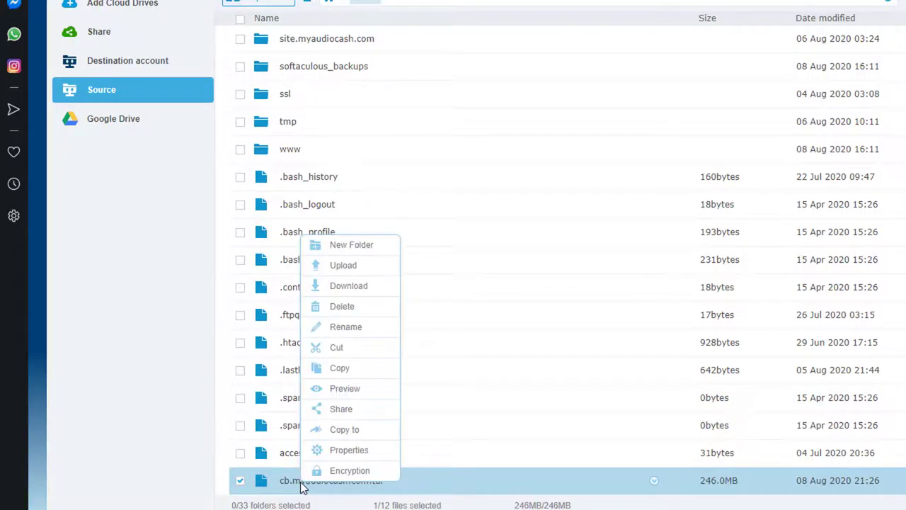
{"action": "left_click", "coordinate": [348, 346]}
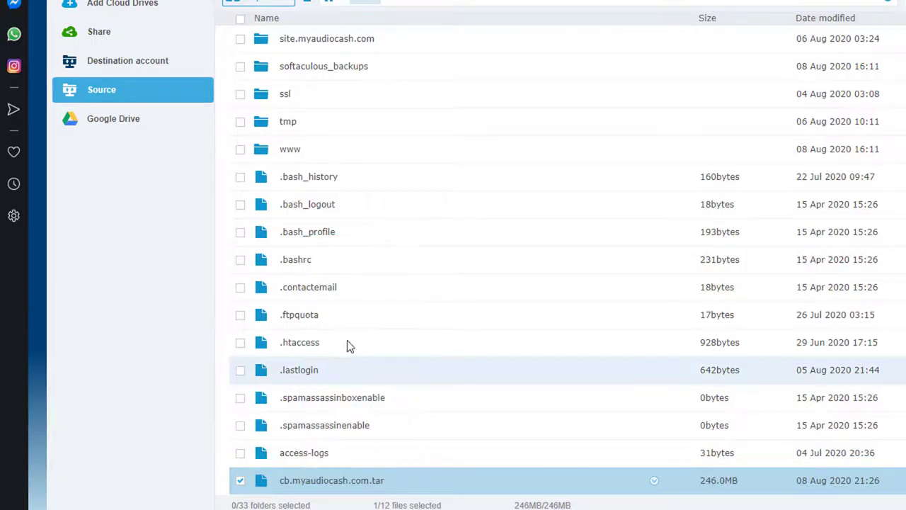
{"action": "left_click", "coordinate": [124, 71]}
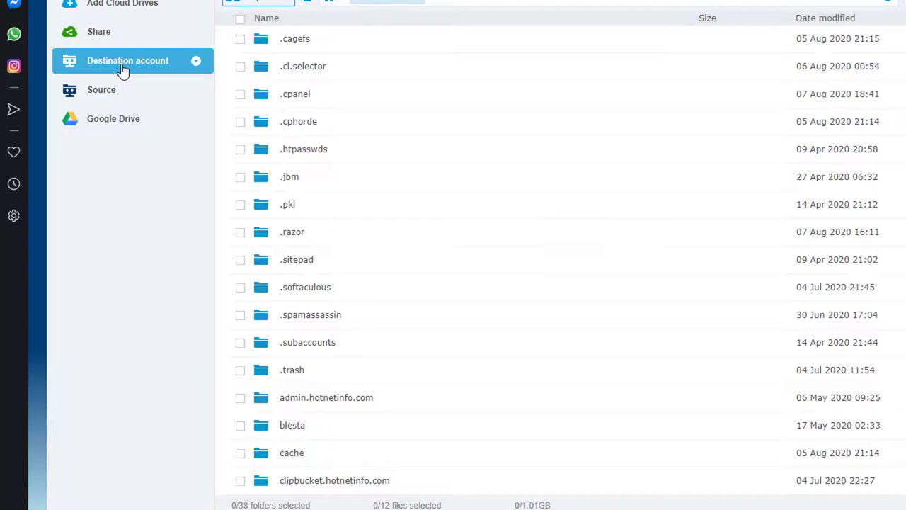
{"action": "scroll", "coordinate": [377, 205], "scroll_direction": "down", "scroll_amount": 2}
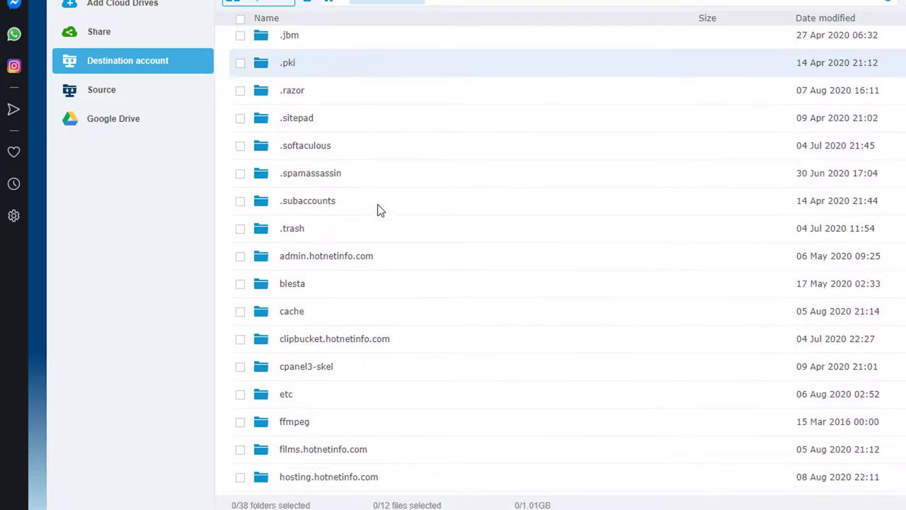
{"action": "scroll", "coordinate": [379, 210], "scroll_direction": "down", "scroll_amount": 1}
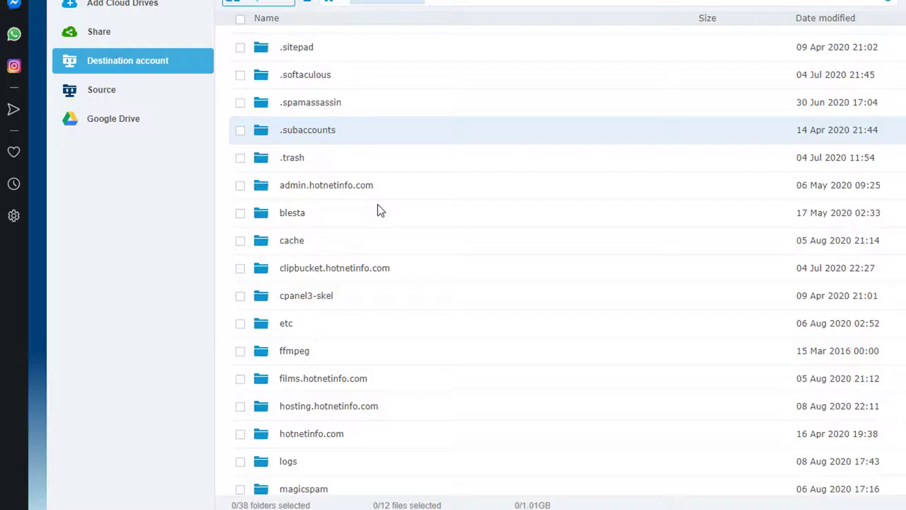
{"action": "scroll", "coordinate": [377, 210], "scroll_direction": "down", "scroll_amount": 3}
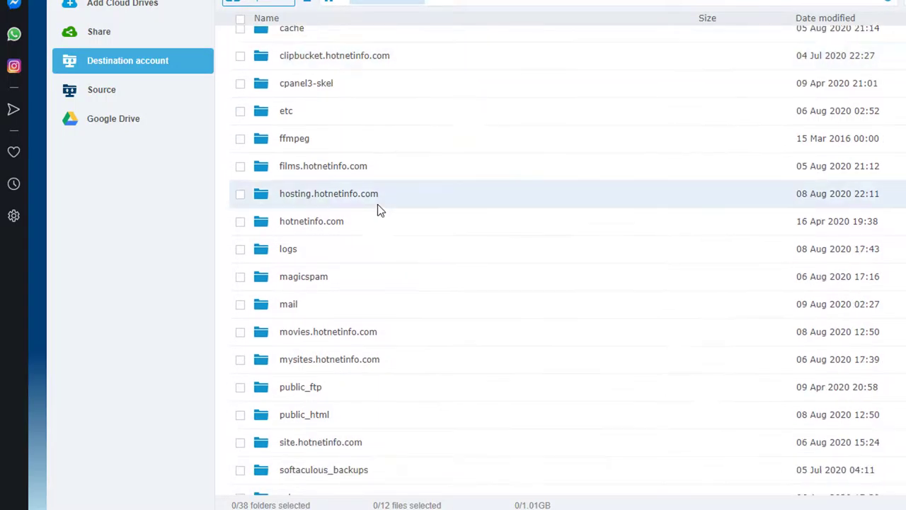
{"action": "scroll", "coordinate": [377, 210], "scroll_direction": "down", "scroll_amount": 2}
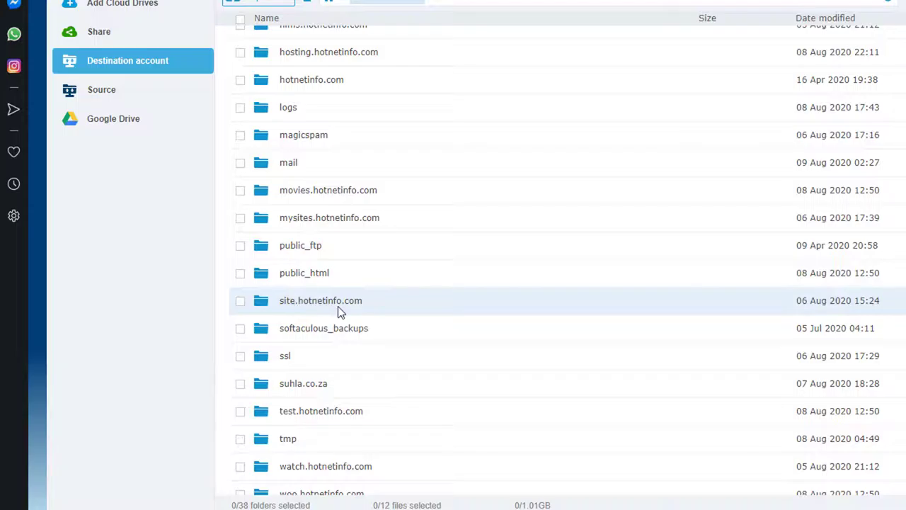
Step: Open the site.hotnetinfo.com folder and paste cb.myaudiocash.com.tar into it
{"action": "left_click", "coordinate": [264, 300]}
{"action": "double_click", "coordinate": [262, 296]}
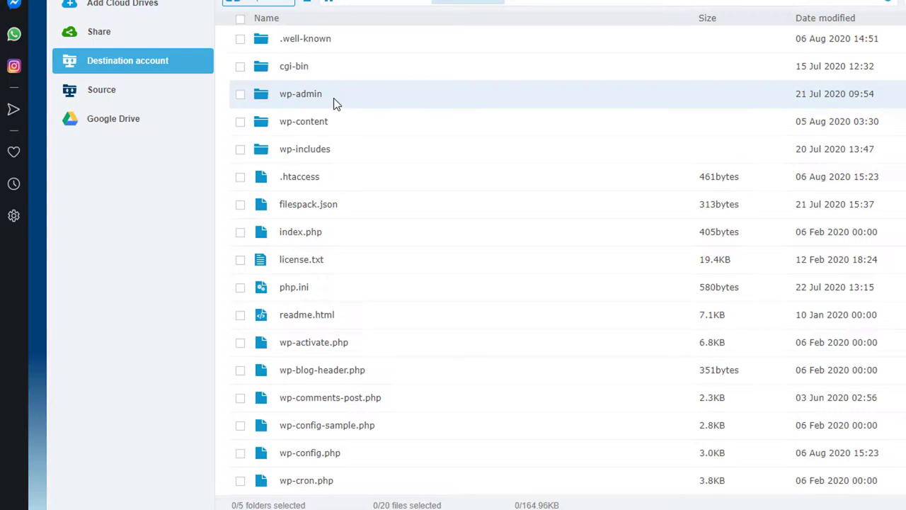
{"action": "scroll", "coordinate": [361, 204], "scroll_direction": "down", "scroll_amount": 3}
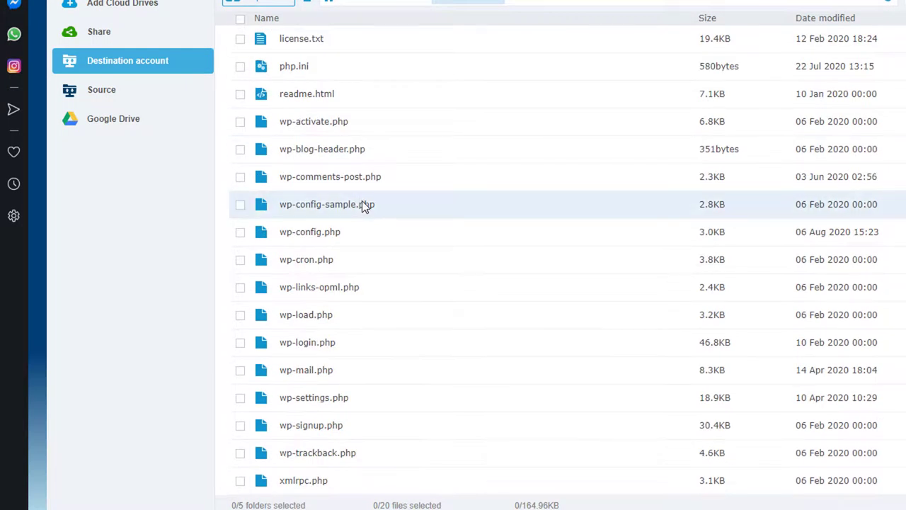
{"action": "scroll", "coordinate": [363, 202], "scroll_direction": "up", "scroll_amount": 3}
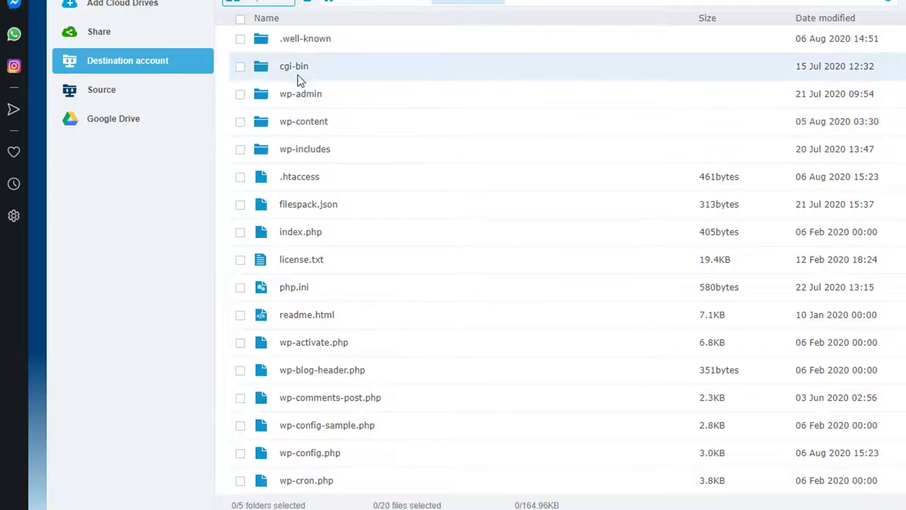
{"action": "right_click", "coordinate": [227, 151]}
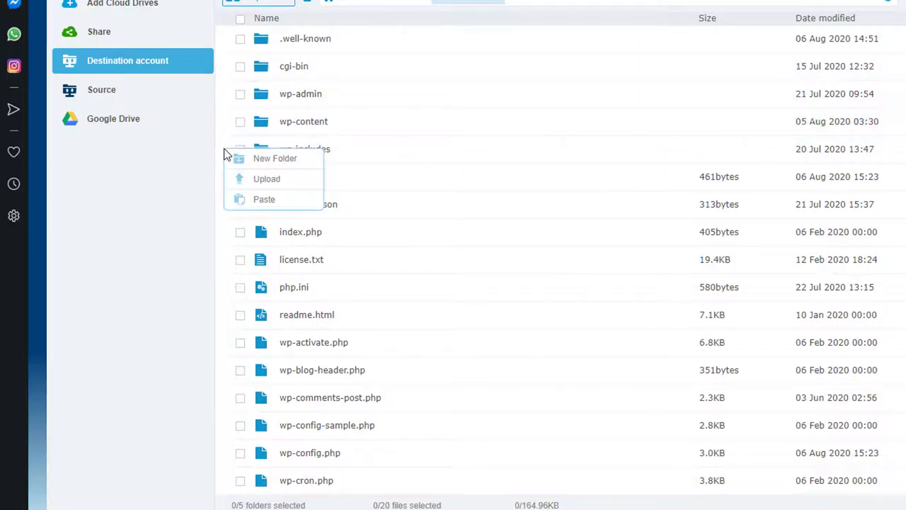
{"action": "left_click", "coordinate": [264, 207]}
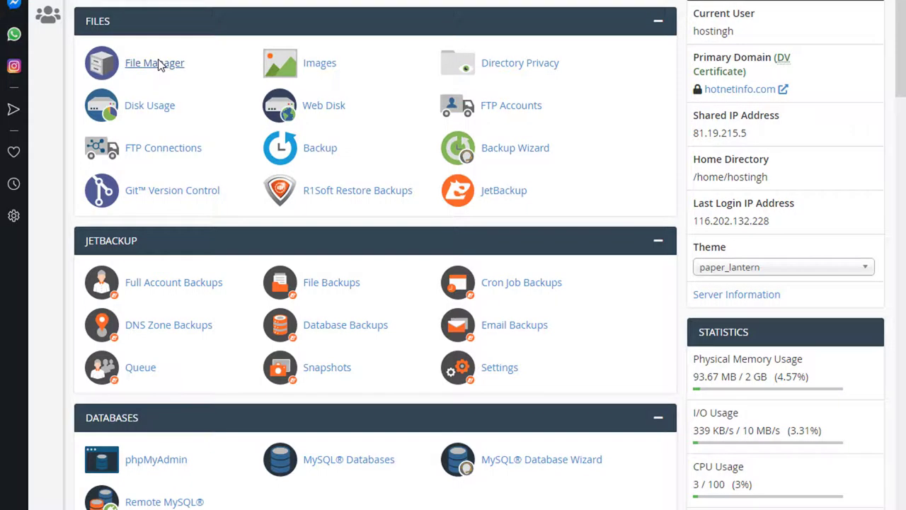
Step: Open the new host's File Manager at the site.hotnetinfo.com folder
{"action": "left_click", "coordinate": [158, 63]}
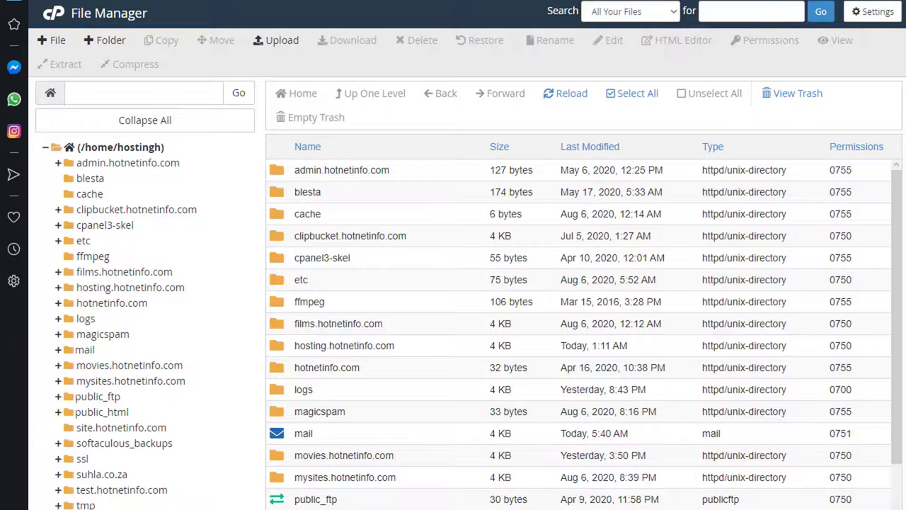
{"action": "left_click", "coordinate": [121, 427]}
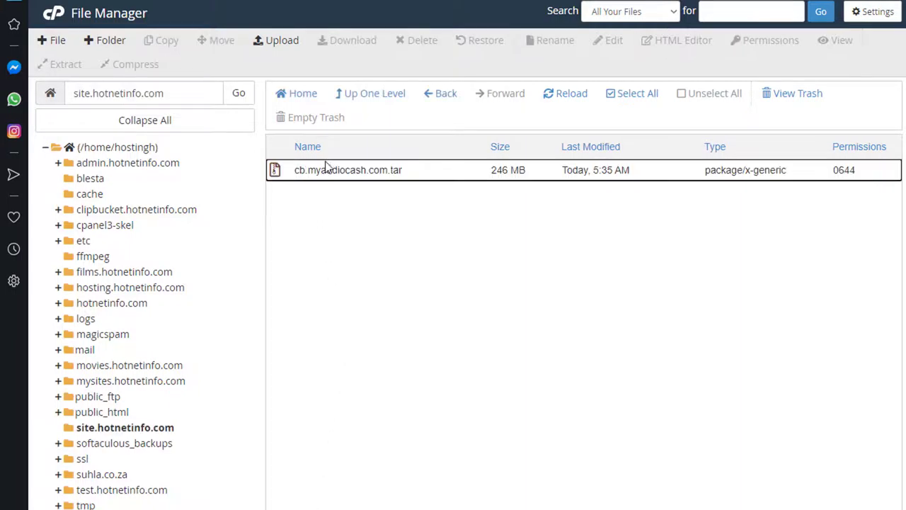
Step: Extract the cb.myaudiocash.com.tar archive into /site.hotnetinfo.com
{"action": "right_click", "coordinate": [278, 175]}
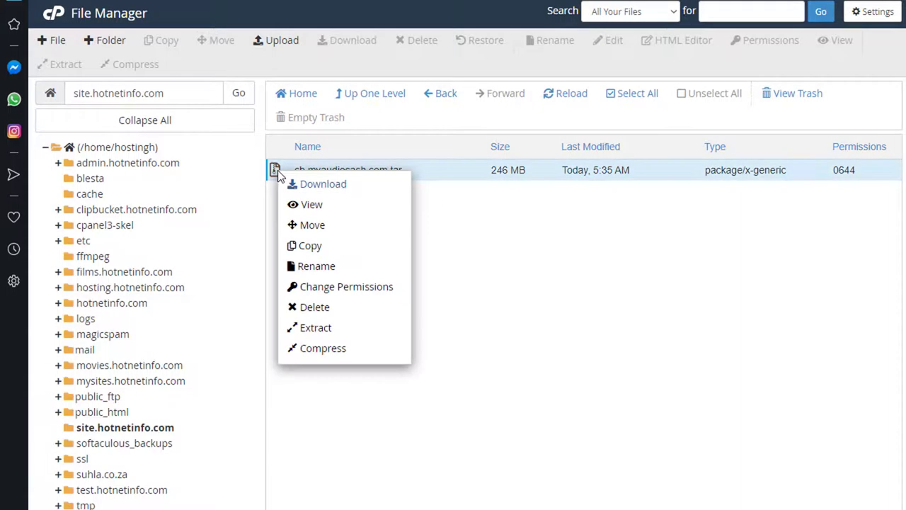
{"action": "left_click", "coordinate": [327, 334]}
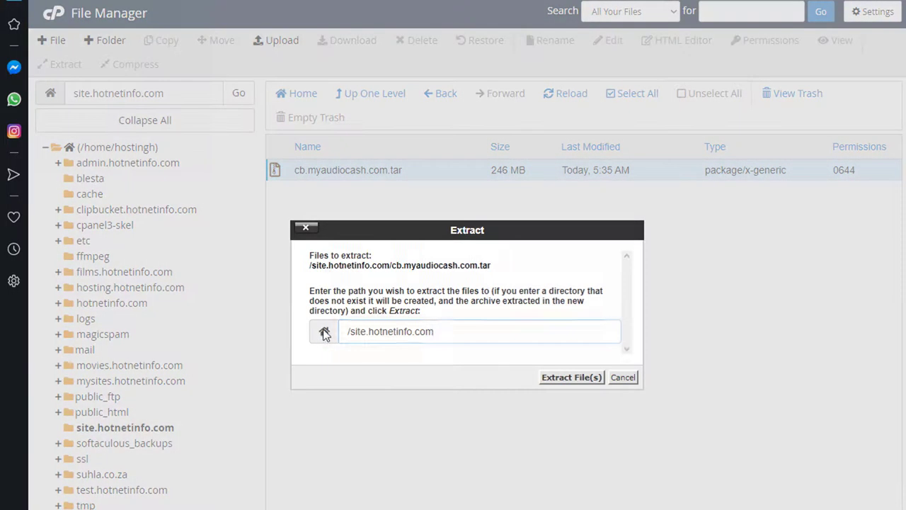
{"action": "left_click", "coordinate": [563, 378]}
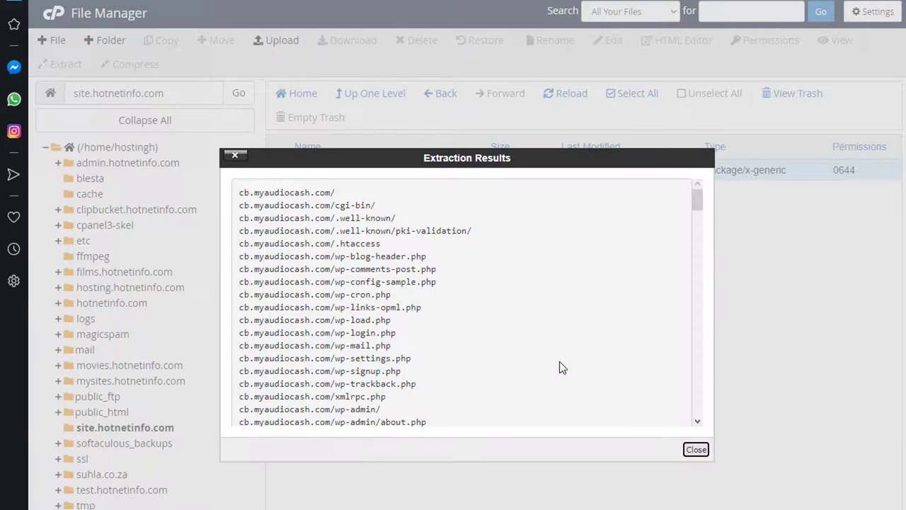
Step: Move all files from the cb.myaudiocash.com folder up into /site.hotnetinfo.com/ and check the result
{"action": "left_click", "coordinate": [696, 450]}
{"action": "double_click", "coordinate": [290, 175]}
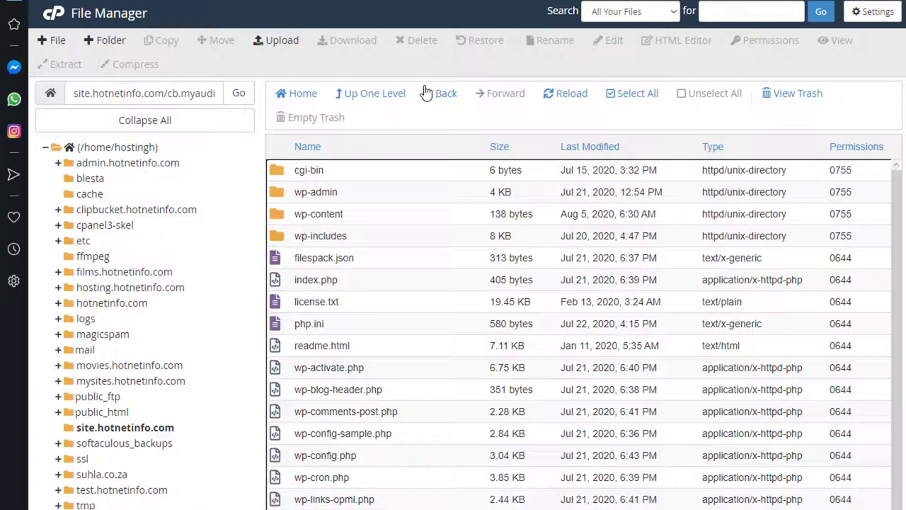
{"action": "left_click", "coordinate": [614, 99]}
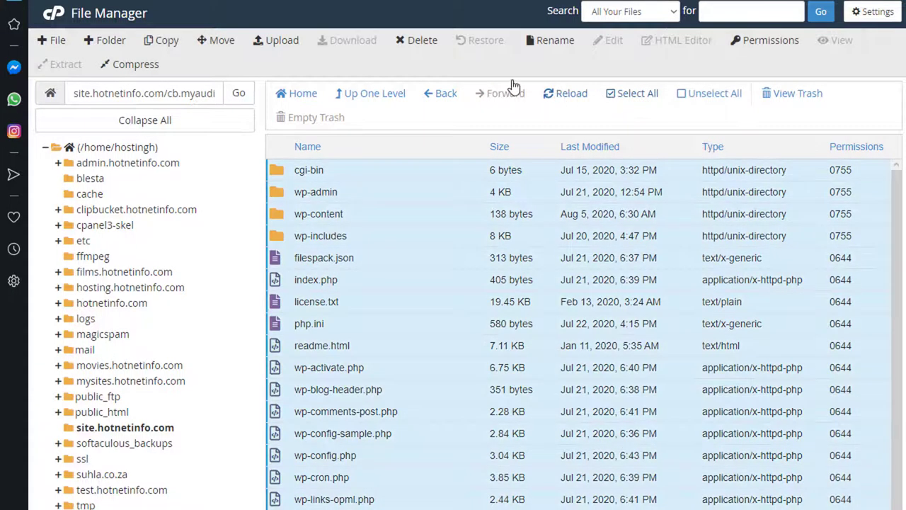
{"action": "left_click", "coordinate": [214, 41]}
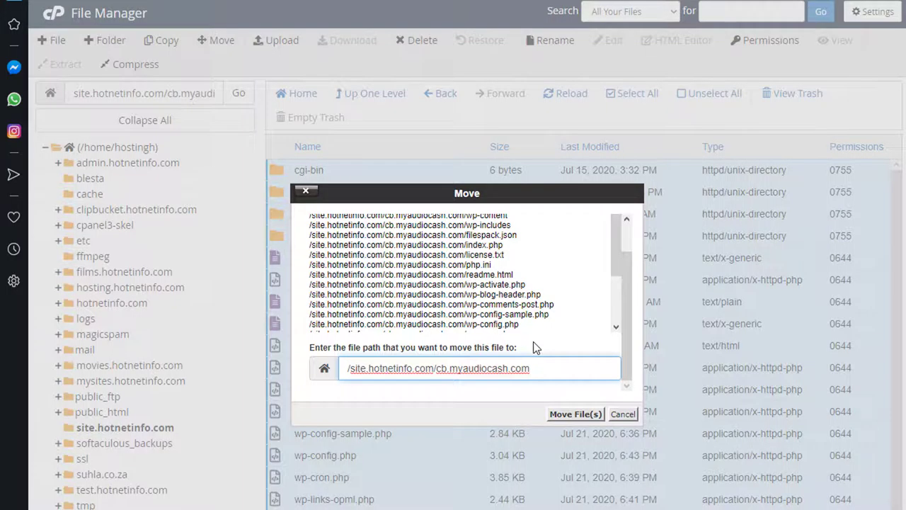
{"action": "key", "text": "BackSpace"}
{"action": "key", "text": "BackSpace"}
{"action": "key", "text": "BackSpace"}
{"action": "key", "text": "BackSpace"}
{"action": "key", "text": "BackSpace"}
{"action": "key", "text": "BackSpace"}
{"action": "key", "text": "BackSpace"}
{"action": "key", "text": "BackSpace"}
{"action": "key", "text": "BackSpace"}
{"action": "key", "text": "BackSpace"}
{"action": "key", "text": "BackSpace"}
{"action": "key", "text": "BackSpace"}
{"action": "key", "text": "BackSpace"}
{"action": "key", "text": "BackSpace"}
{"action": "key", "text": "BackSpace"}
{"action": "key", "text": "BackSpace"}
{"action": "key", "text": "BackSpace"}
{"action": "key", "text": "BackSpace"}
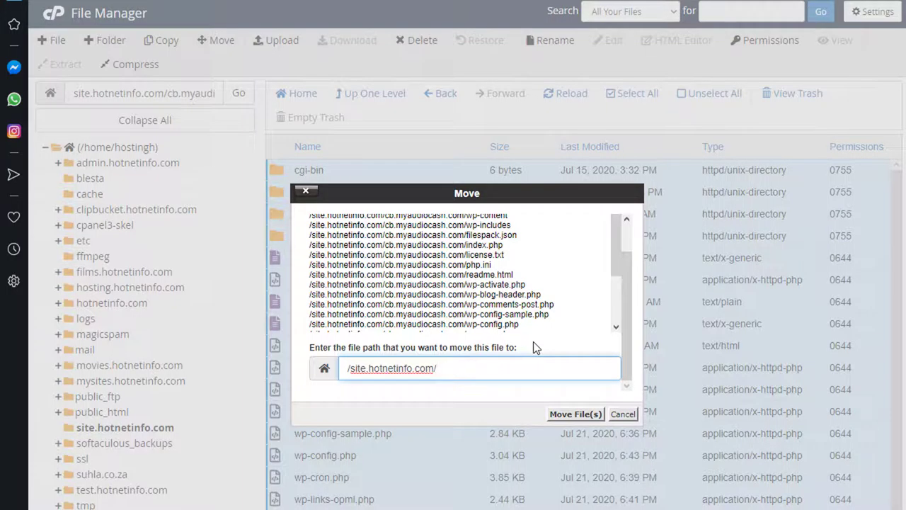
{"action": "left_click", "coordinate": [577, 418]}
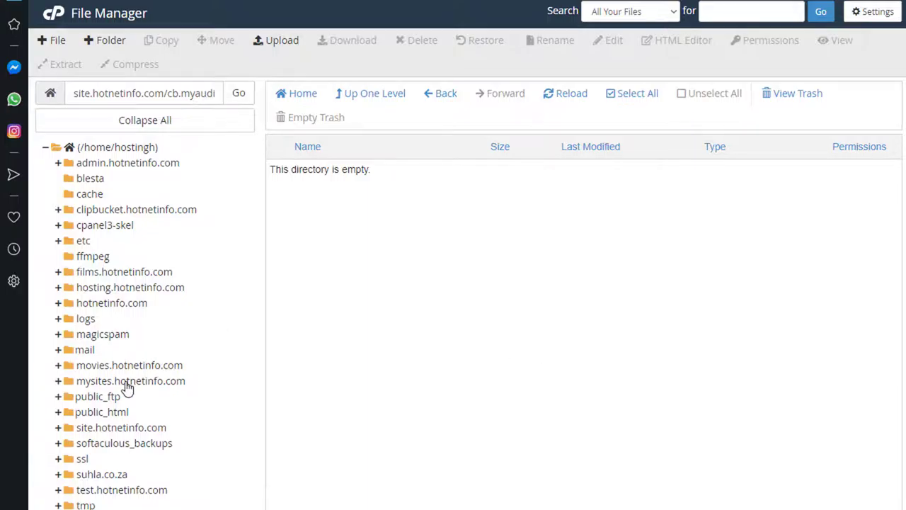
{"action": "left_click", "coordinate": [110, 429]}
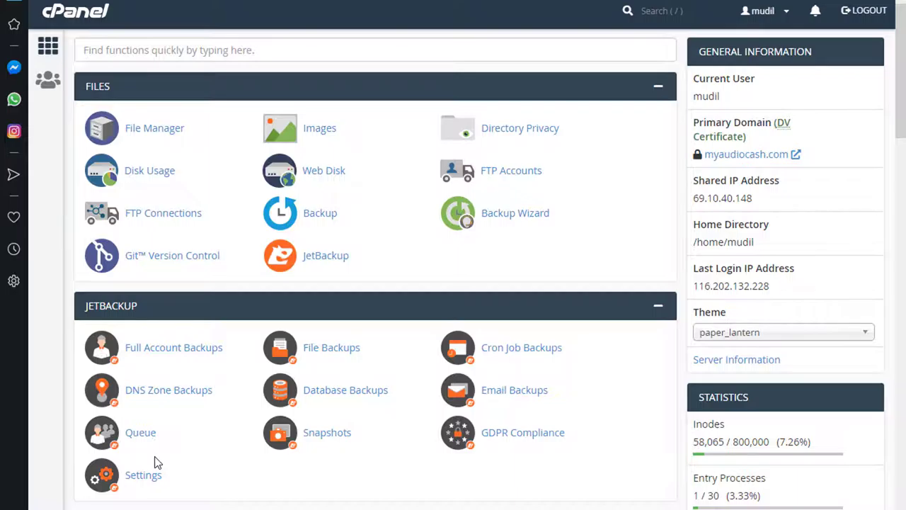
{"action": "scroll", "coordinate": [156, 461], "scroll_direction": "down", "scroll_amount": 1}
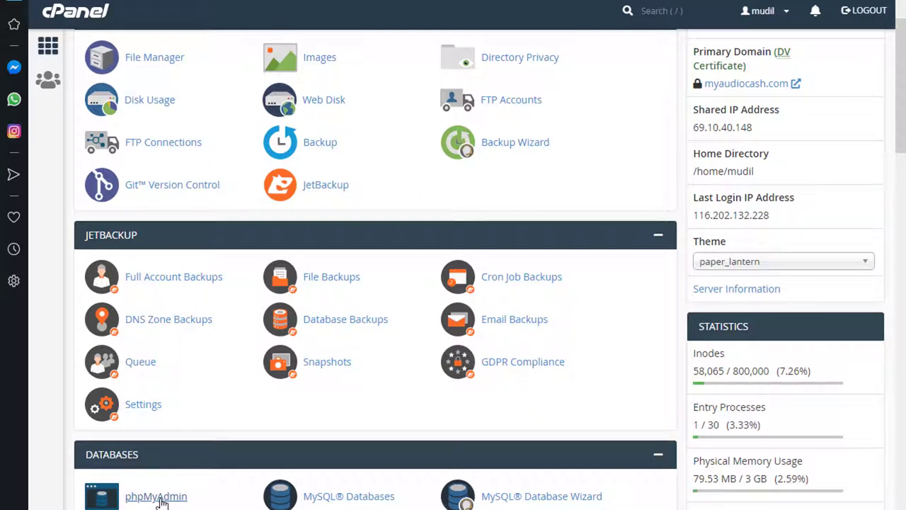
{"action": "left_click", "coordinate": [161, 501]}
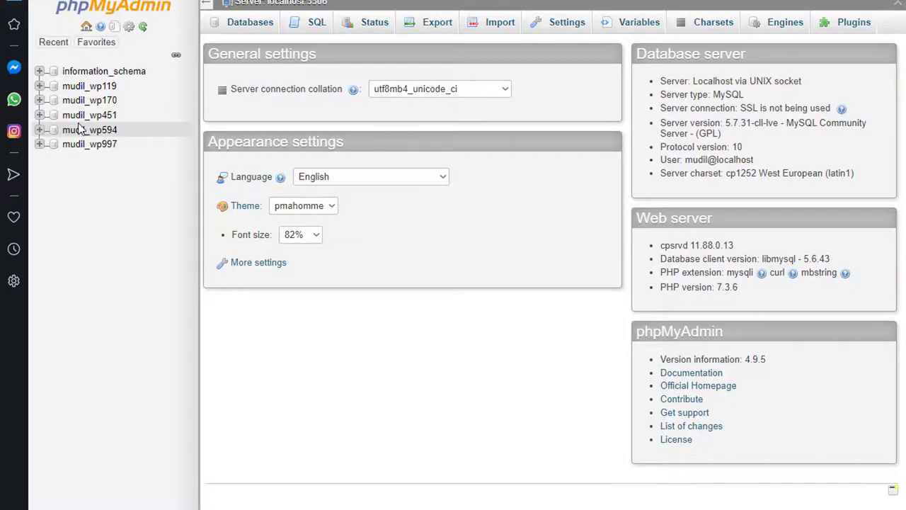
{"action": "left_click", "coordinate": [81, 134]}
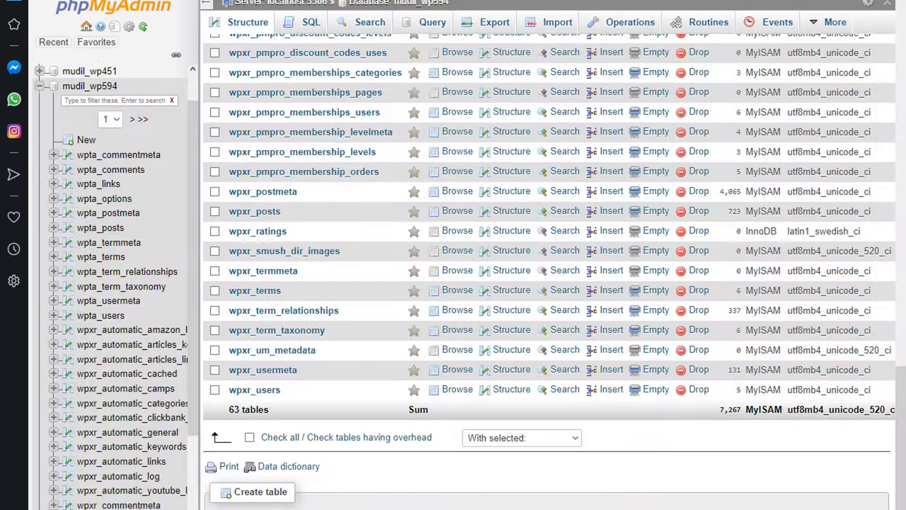
{"action": "scroll", "coordinate": [120, 487], "scroll_direction": "down", "scroll_amount": 5}
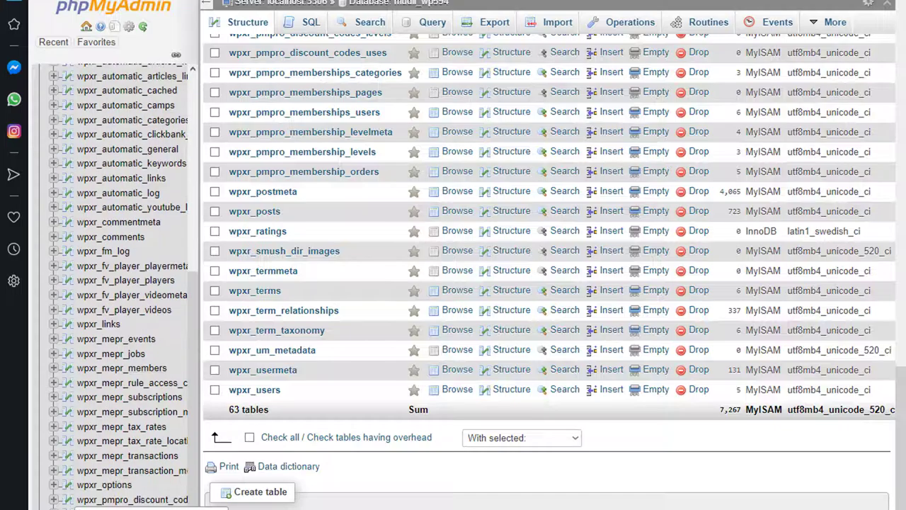
{"action": "left_click", "coordinate": [117, 487]}
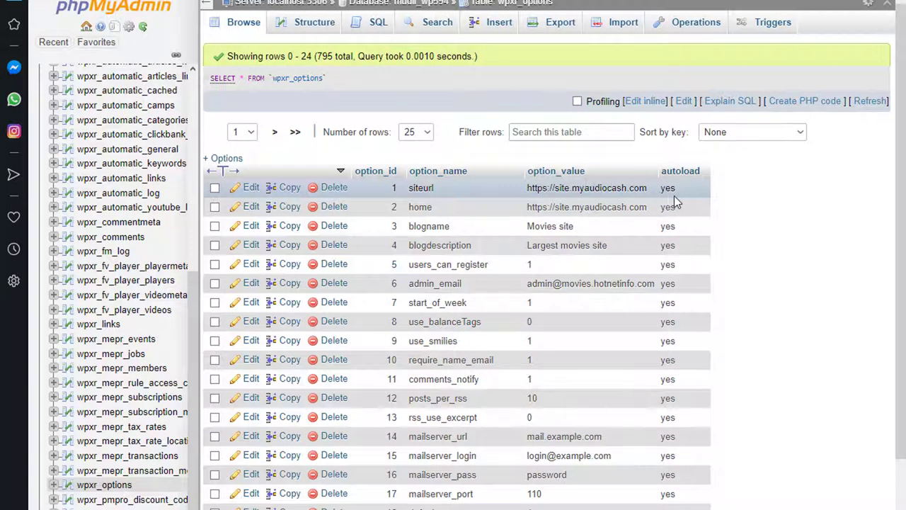
{"action": "scroll", "coordinate": [134, 160], "scroll_direction": "up", "scroll_amount": 1}
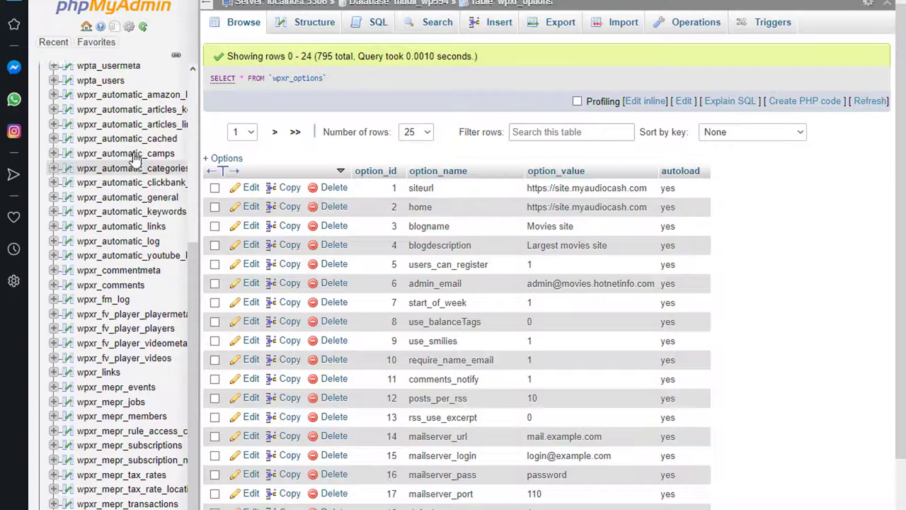
{"action": "scroll", "coordinate": [134, 159], "scroll_direction": "up", "scroll_amount": 3}
{"action": "left_click", "coordinate": [386, 3]}
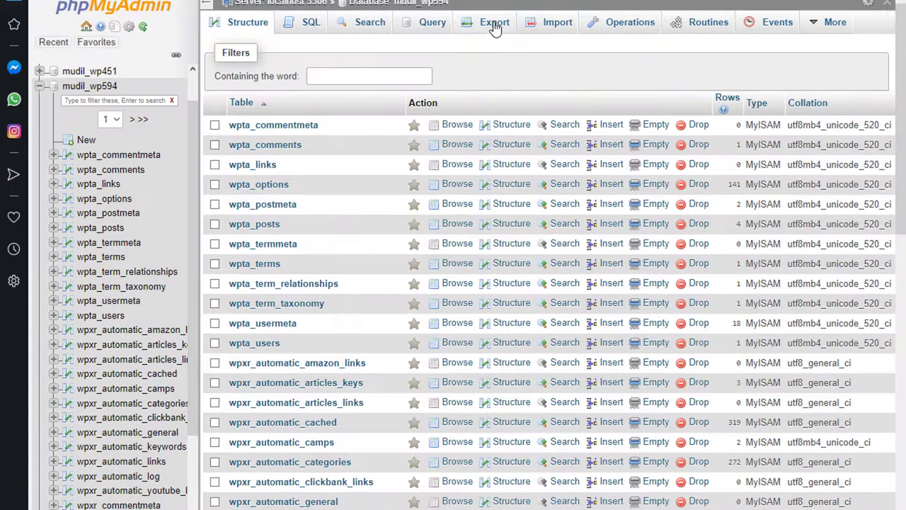
Step: Open the Export page for the wp594 database
{"action": "left_click", "coordinate": [494, 29]}
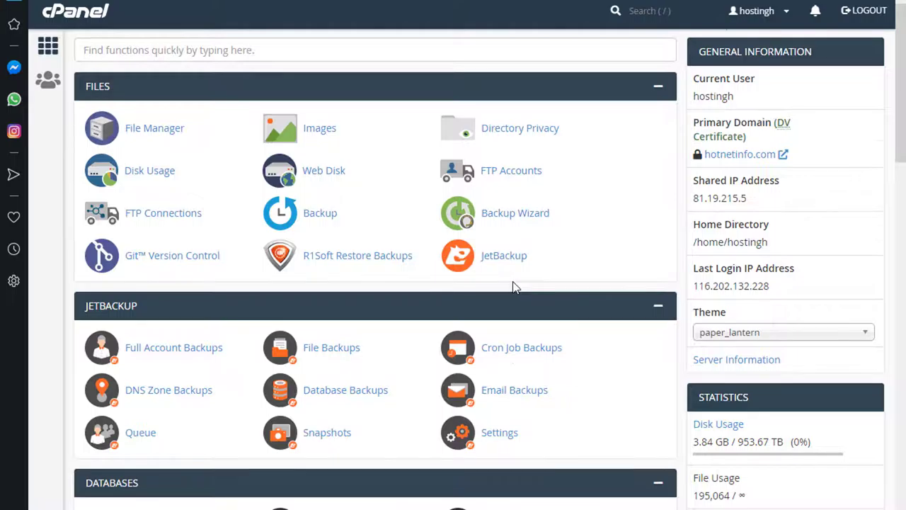
Step: Create a MySQL database named 'site' (hostingh_site) with the MySQL Database Wizard
{"action": "scroll", "coordinate": [510, 289], "scroll_direction": "down", "scroll_amount": 1}
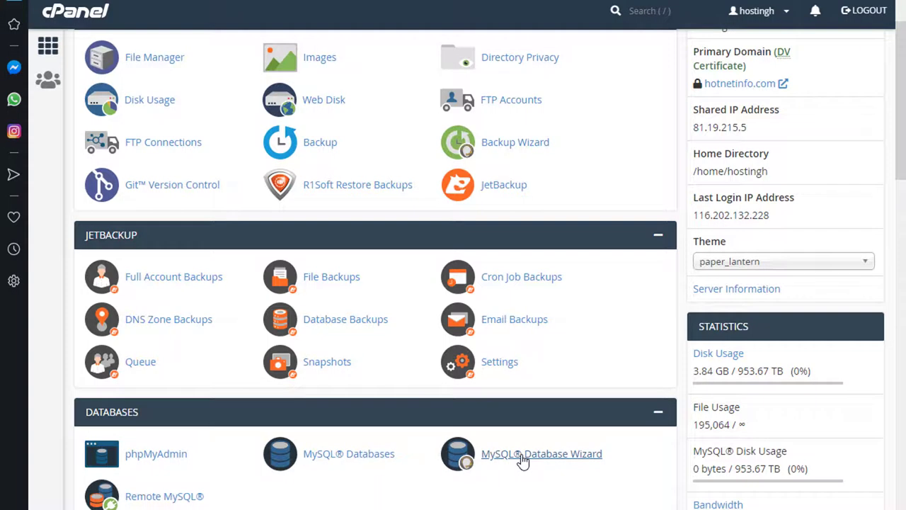
{"action": "left_click", "coordinate": [522, 453]}
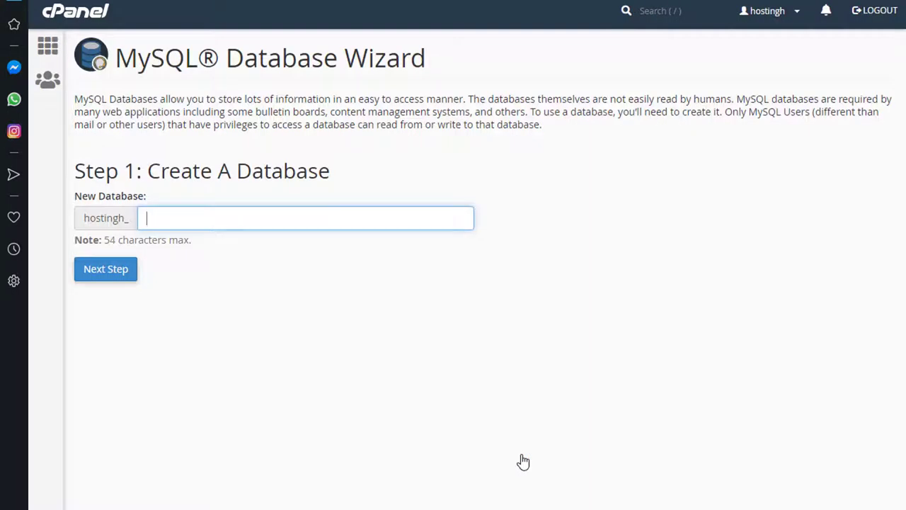
{"action": "type", "text": "site"}
{"action": "left_click", "coordinate": [117, 275]}
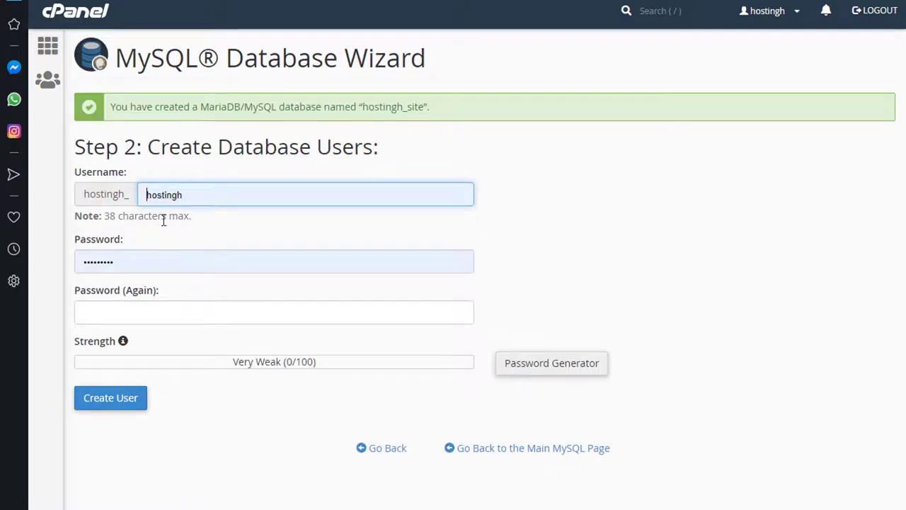
Step: Create the database user 'site' (hostingh_site), entering its password twice
{"action": "double_click", "coordinate": [195, 195]}
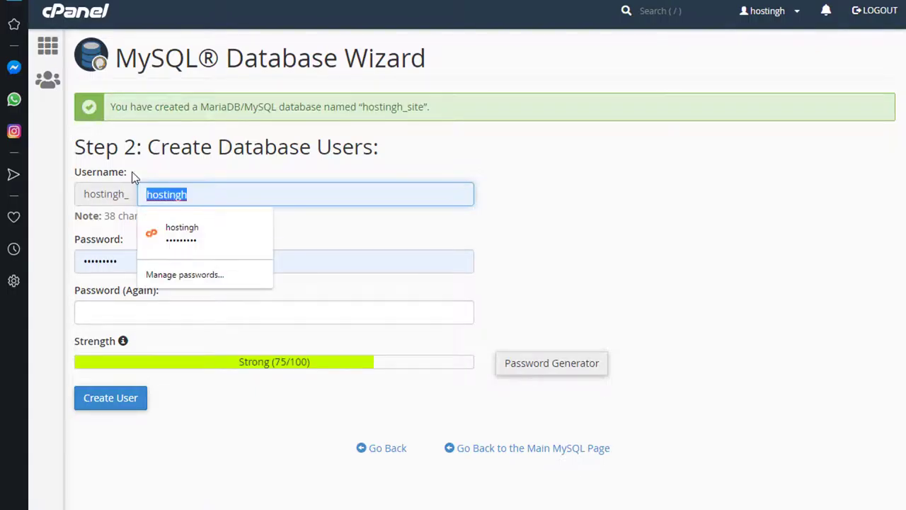
{"action": "type", "text": "site"}
{"action": "key", "text": "Tab"}
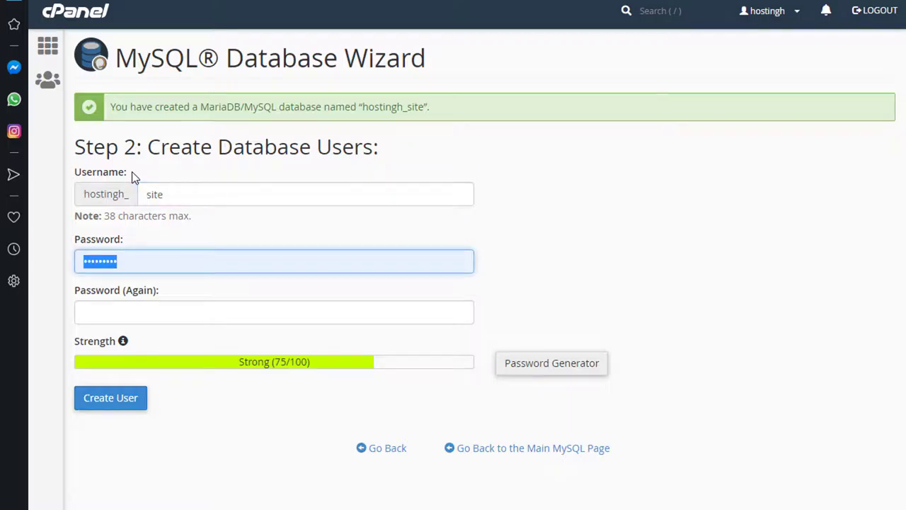
{"action": "type", "text": "********"}
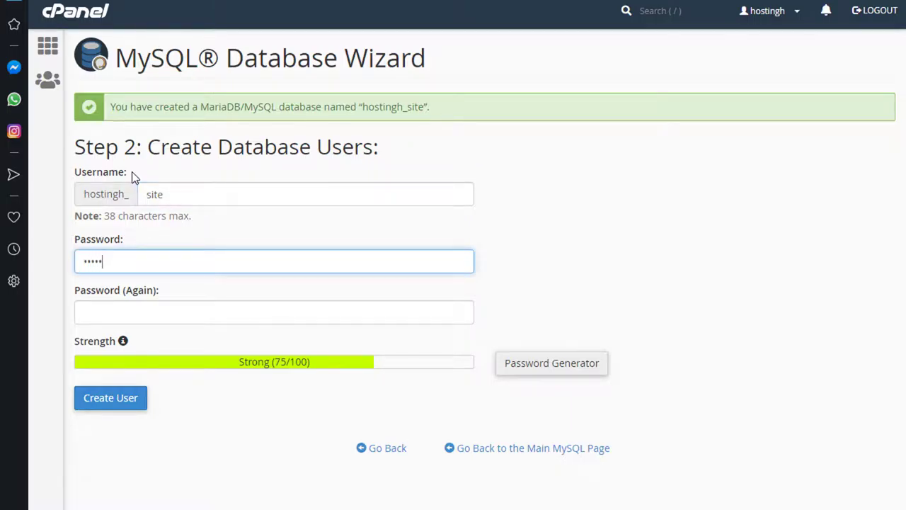
{"action": "type", "text": "*"}
{"action": "left_click", "coordinate": [179, 316]}
{"action": "type", "text": "•••"}
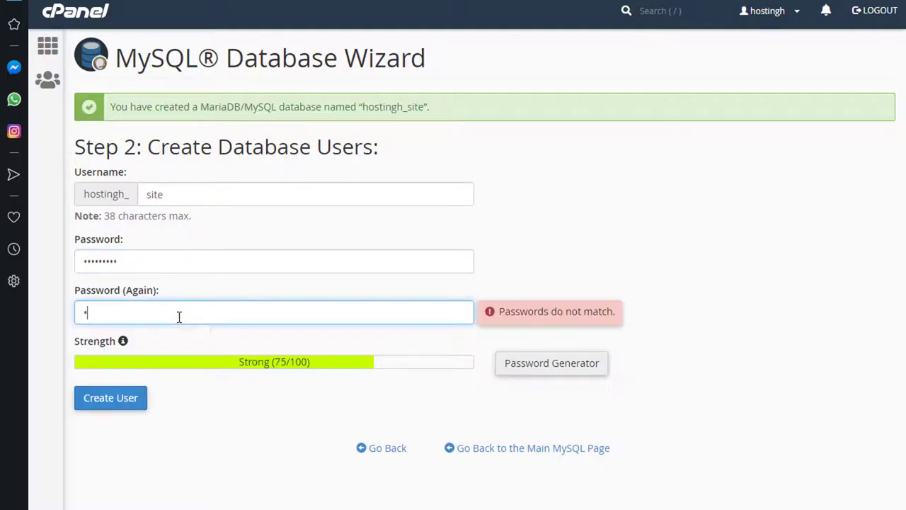
{"action": "type", "text": "•••••"}
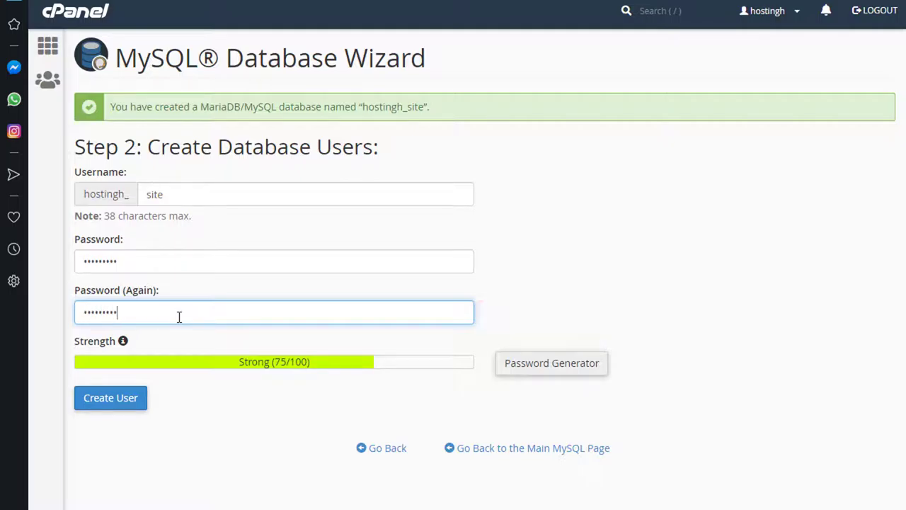
{"action": "left_click", "coordinate": [115, 408]}
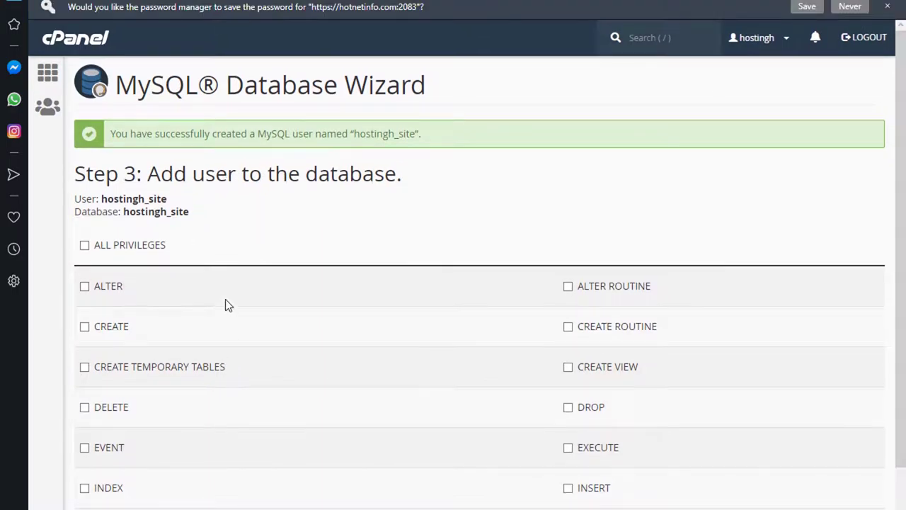
Step: Grant user hostingh_site ALL PRIVILEGES on the hostingh_site database
{"action": "scroll", "coordinate": [226, 303], "scroll_direction": "down", "scroll_amount": 1}
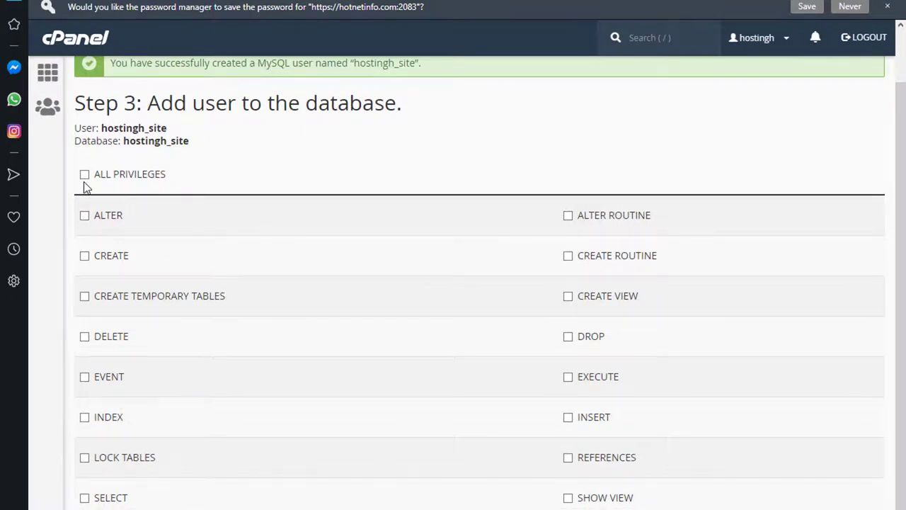
{"action": "left_click", "coordinate": [807, 7]}
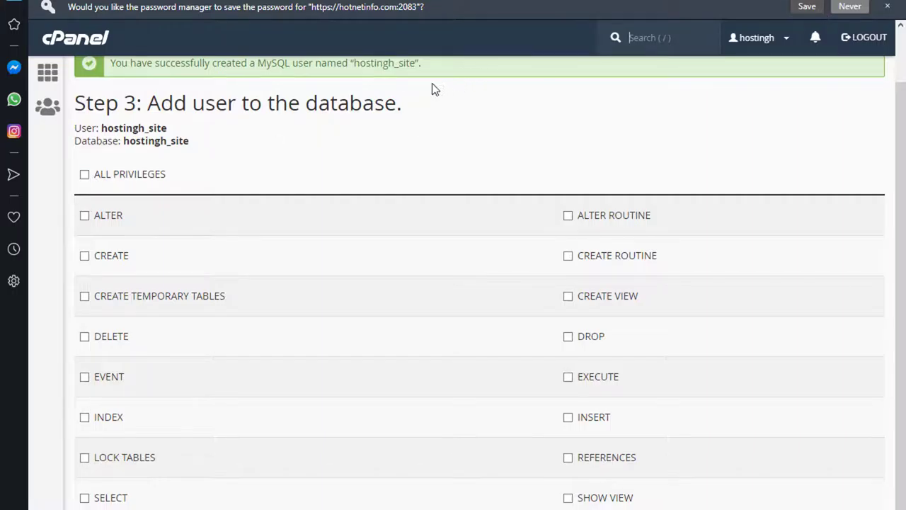
{"action": "left_click", "coordinate": [85, 148]}
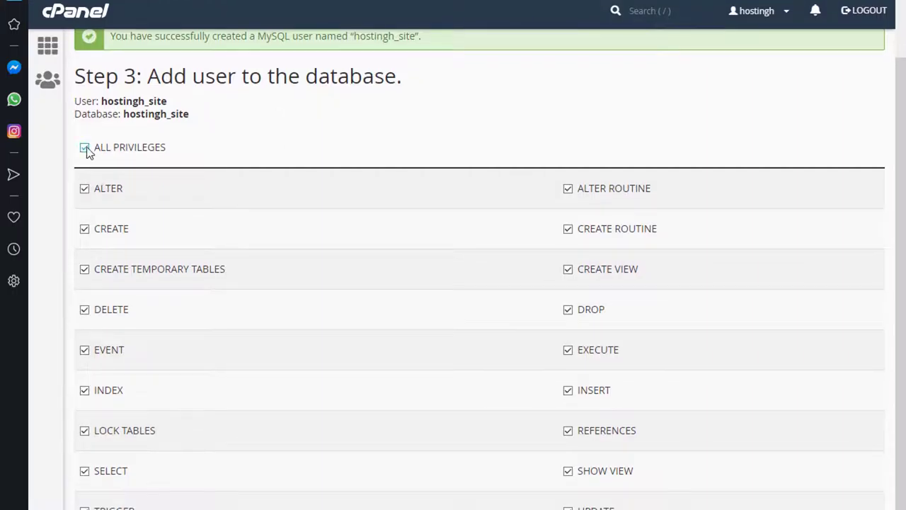
{"action": "scroll", "coordinate": [160, 376], "scroll_direction": "down", "scroll_amount": 1}
{"action": "left_click", "coordinate": [113, 464]}
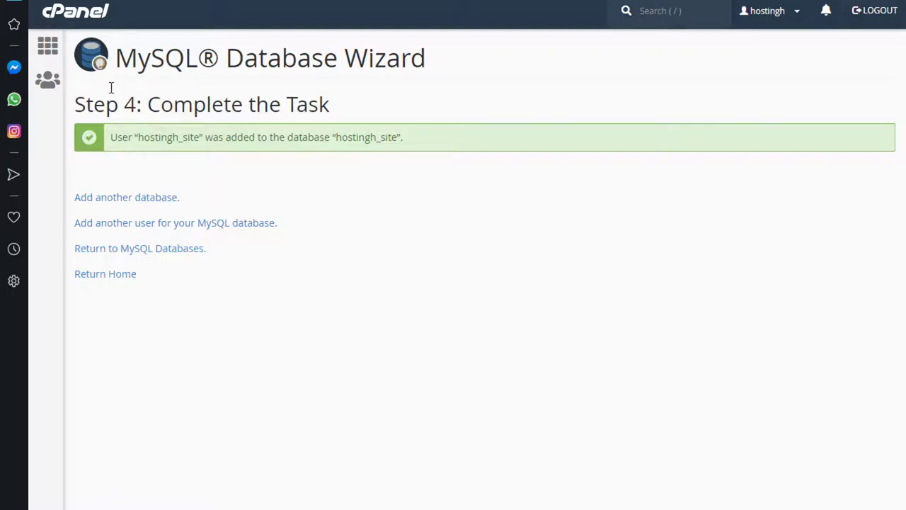
Step: Import the mudil_wp594.sql backup into the hostingh_site database in phpMyAdmin
{"action": "left_click", "coordinate": [57, 55]}
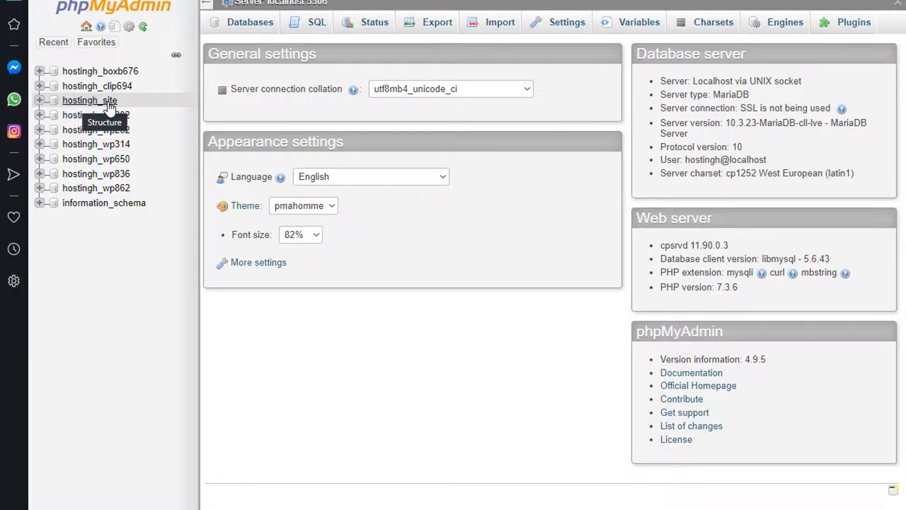
{"action": "left_click", "coordinate": [110, 106]}
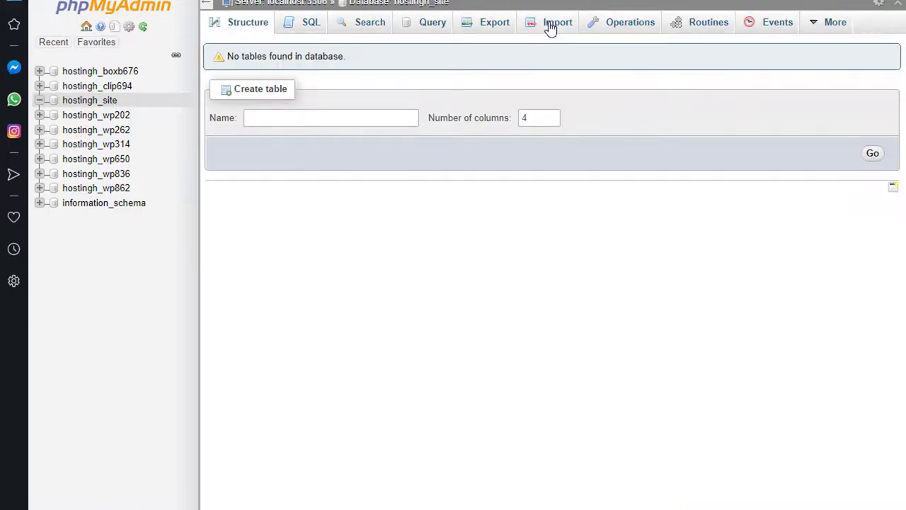
{"action": "left_click", "coordinate": [551, 27]}
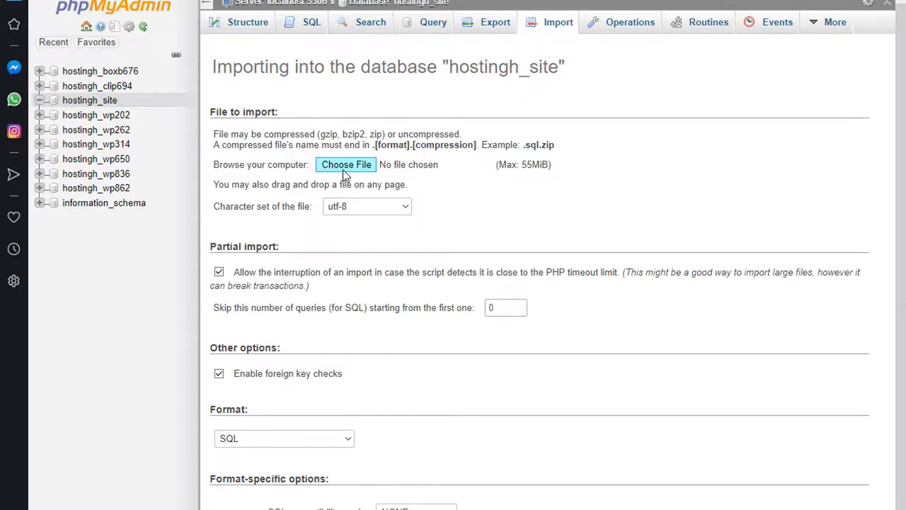
{"action": "left_click", "coordinate": [343, 169]}
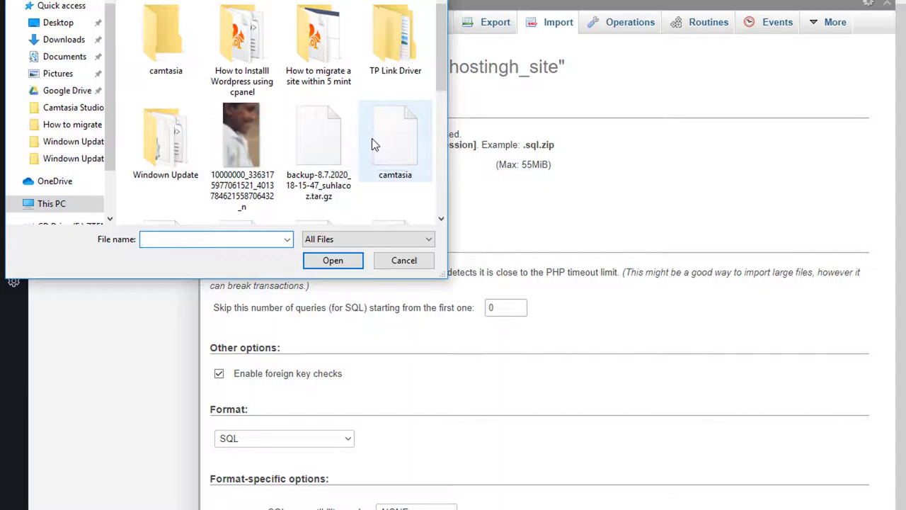
{"action": "scroll", "coordinate": [370, 99], "scroll_direction": "down", "scroll_amount": 3}
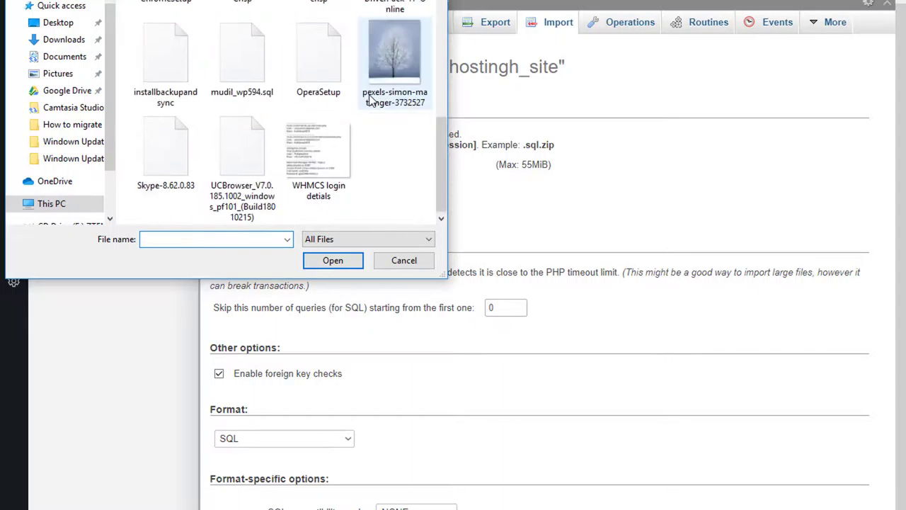
{"action": "double_click", "coordinate": [253, 60]}
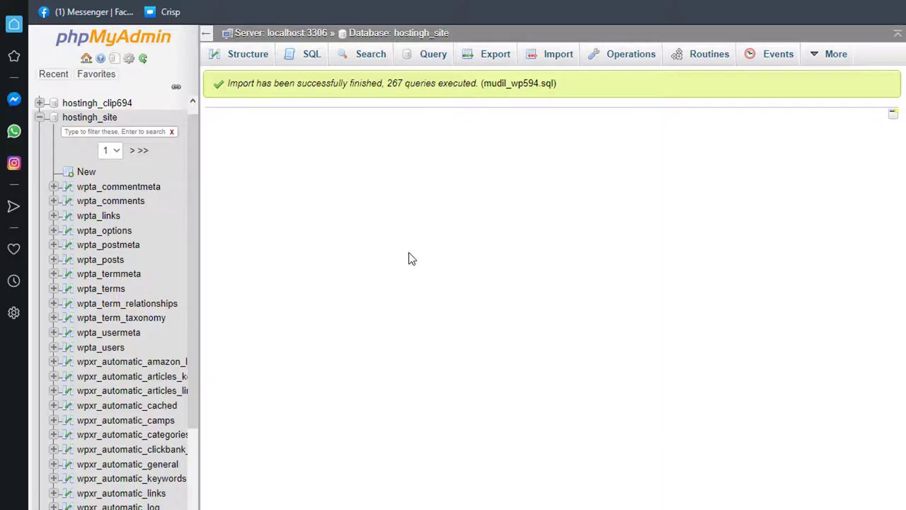
{"action": "left_click", "coordinate": [101, 234]}
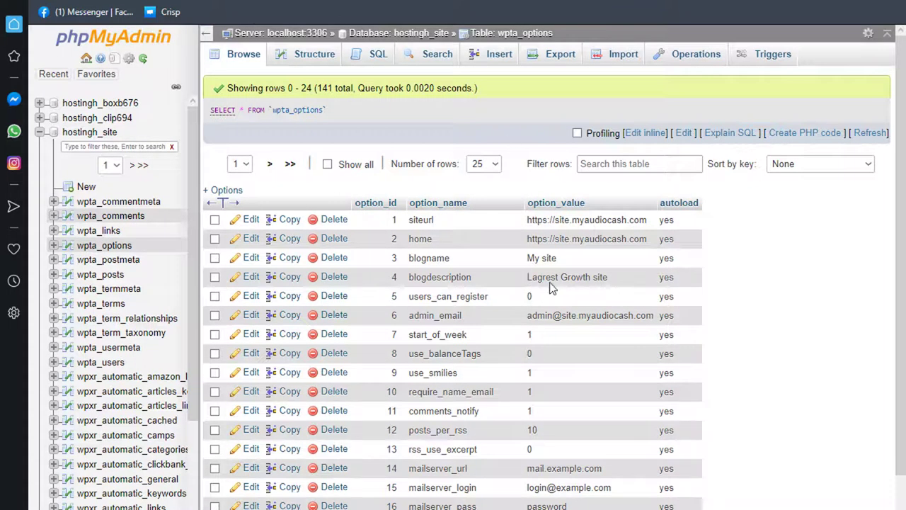
{"action": "left_click", "coordinate": [250, 221]}
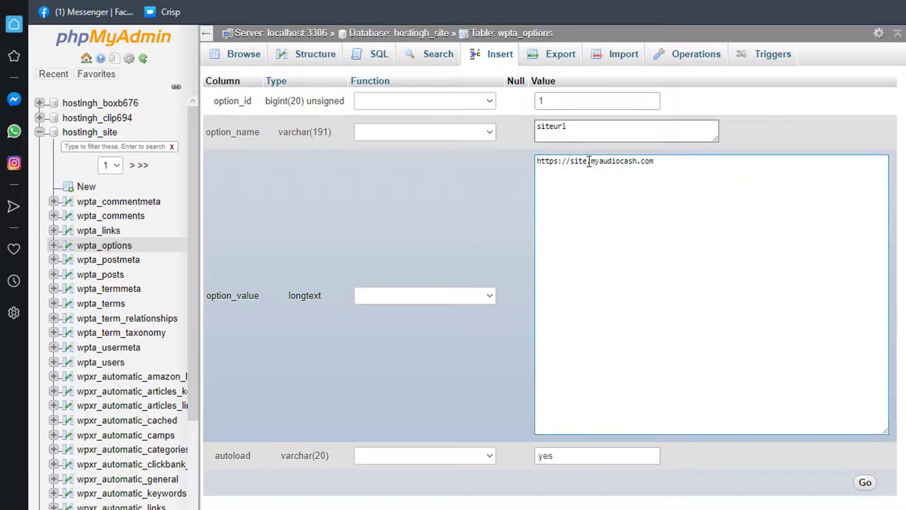
{"action": "left_click_drag", "start_coordinate": [590, 161], "coordinate": [684, 165]}
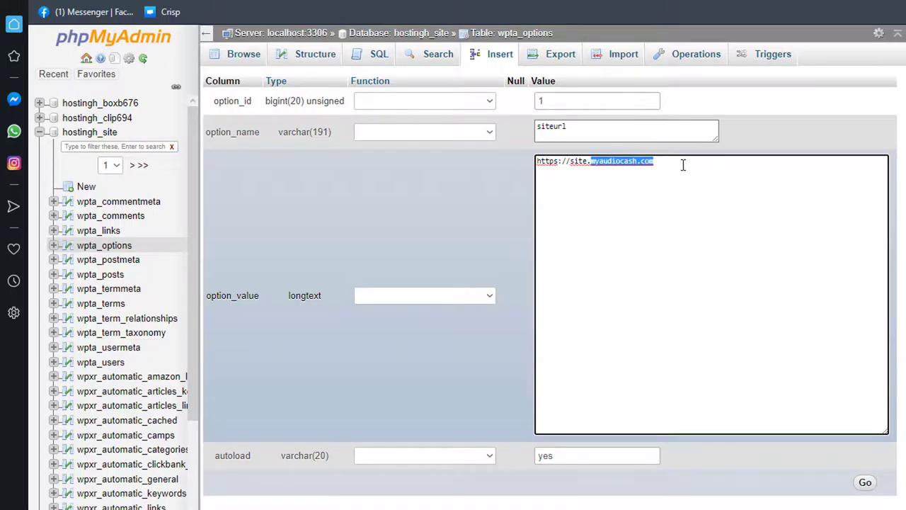
{"action": "type", "text": "hotn"}
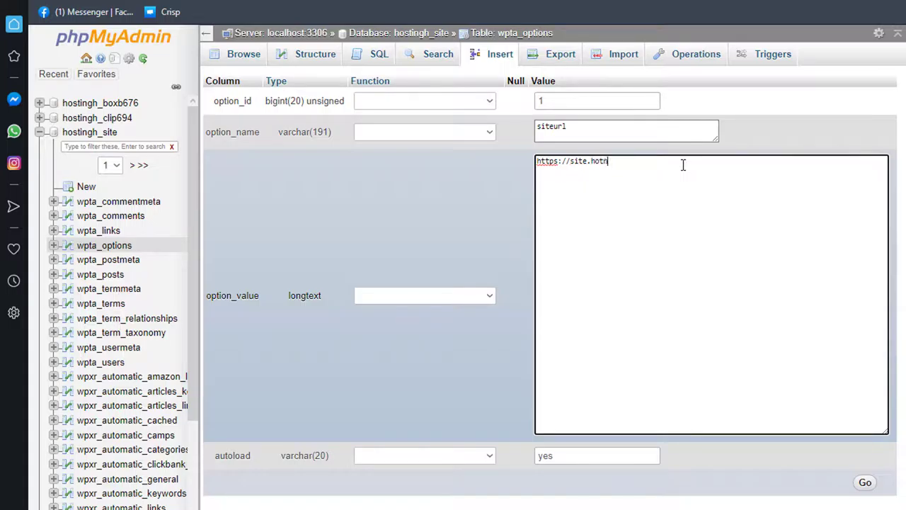
{"action": "type", "text": "etinfo.com"}
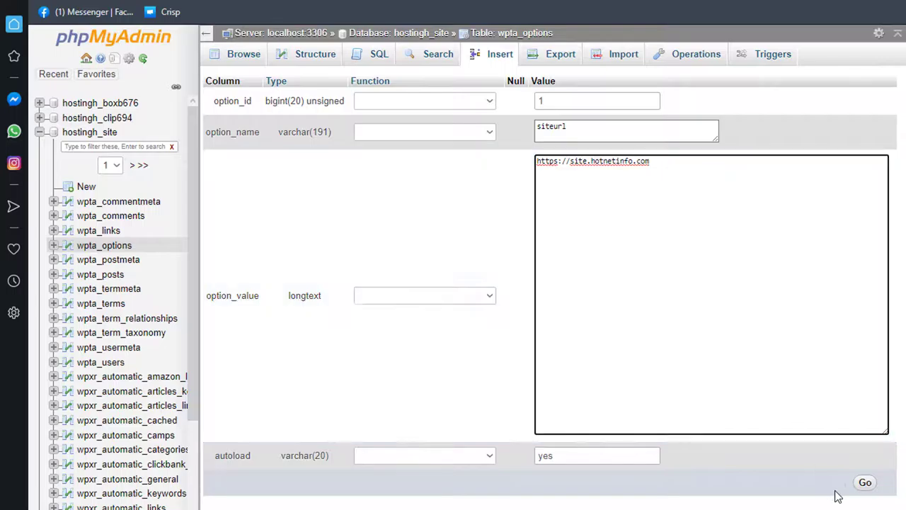
{"action": "left_click", "coordinate": [867, 484]}
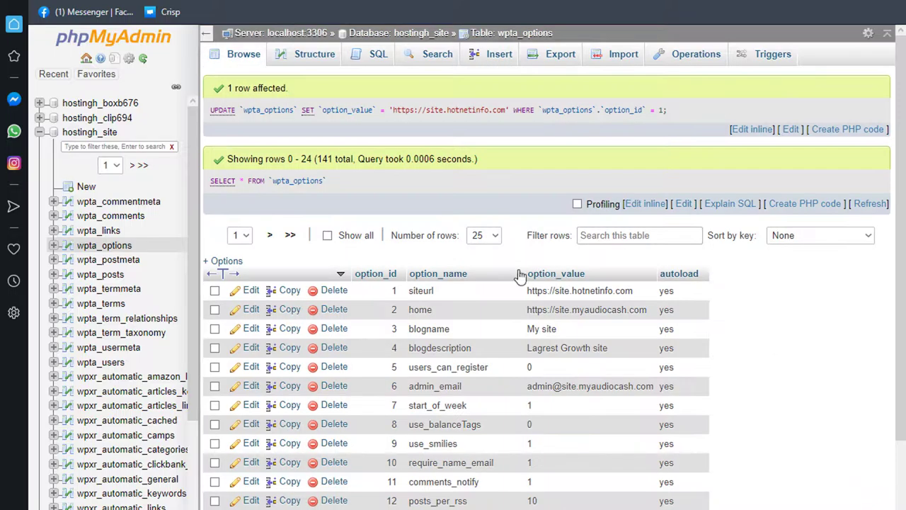
{"action": "left_click", "coordinate": [257, 312]}
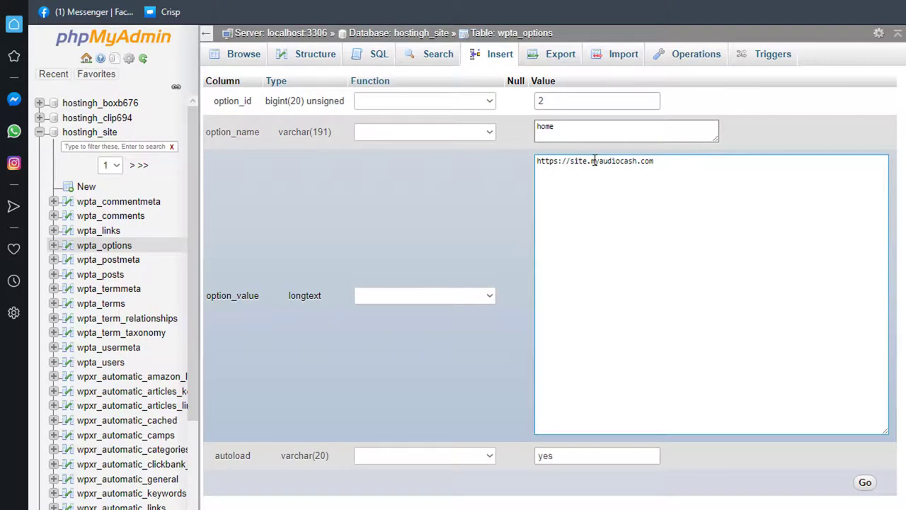
{"action": "left_click_drag", "start_coordinate": [591, 161], "coordinate": [684, 165]}
{"action": "type", "text": "ho"}
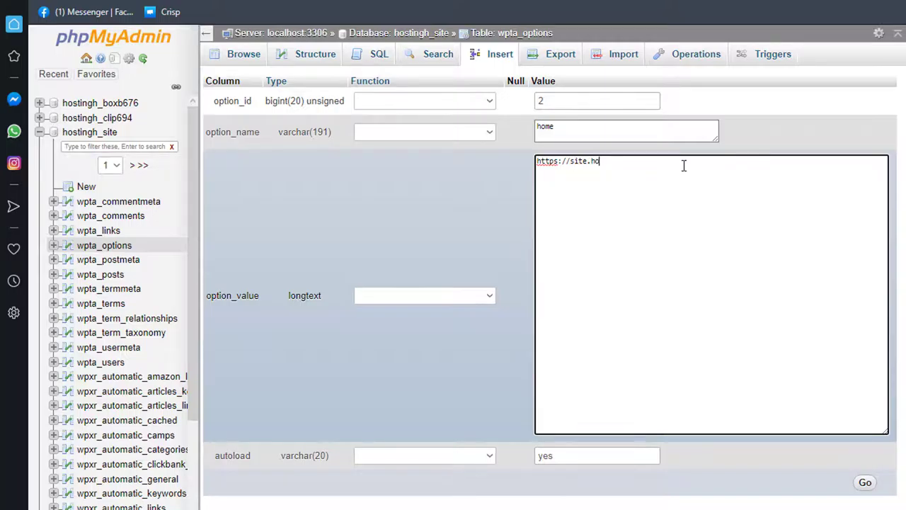
{"action": "type", "text": "tnetinfo.com"}
{"action": "left_click", "coordinate": [866, 482]}
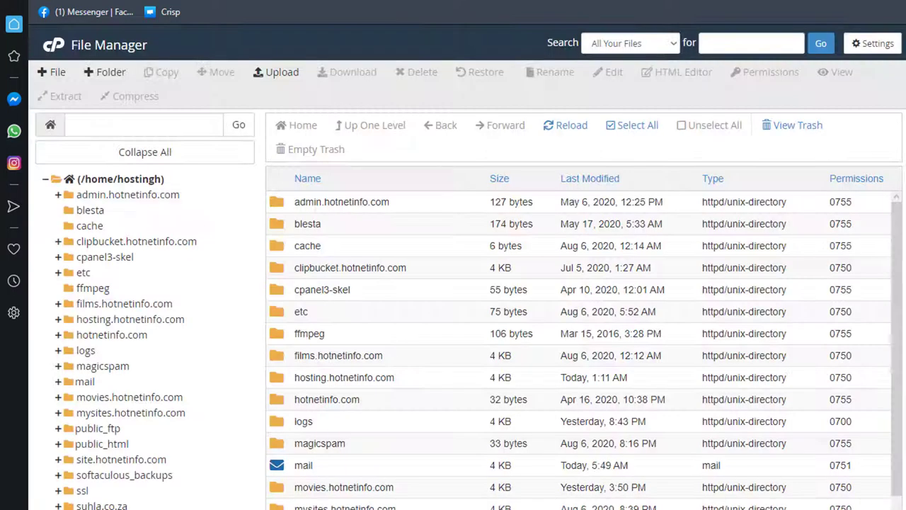
Step: Open wp-config.php from the site.hotnetinfo.com folder in the File Manager editor
{"action": "scroll", "coordinate": [393, 448], "scroll_direction": "down", "scroll_amount": 1}
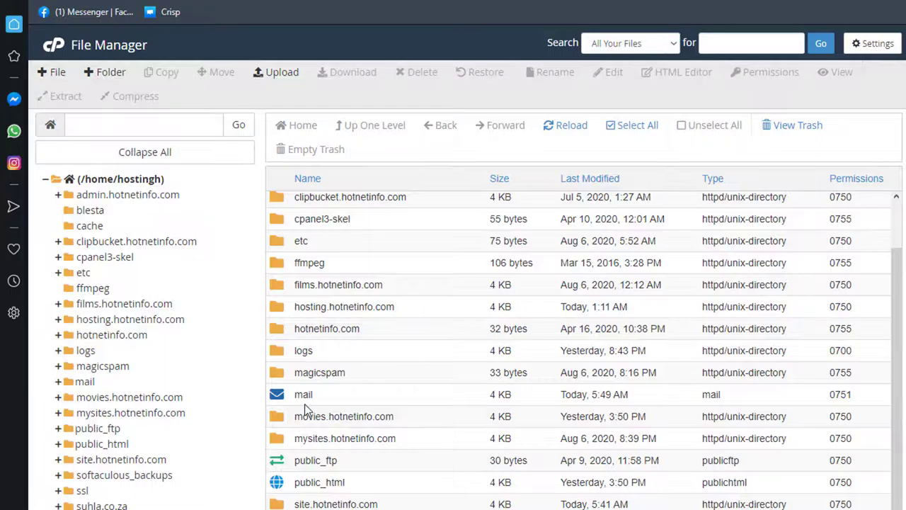
{"action": "scroll", "coordinate": [303, 365], "scroll_direction": "up", "scroll_amount": 1}
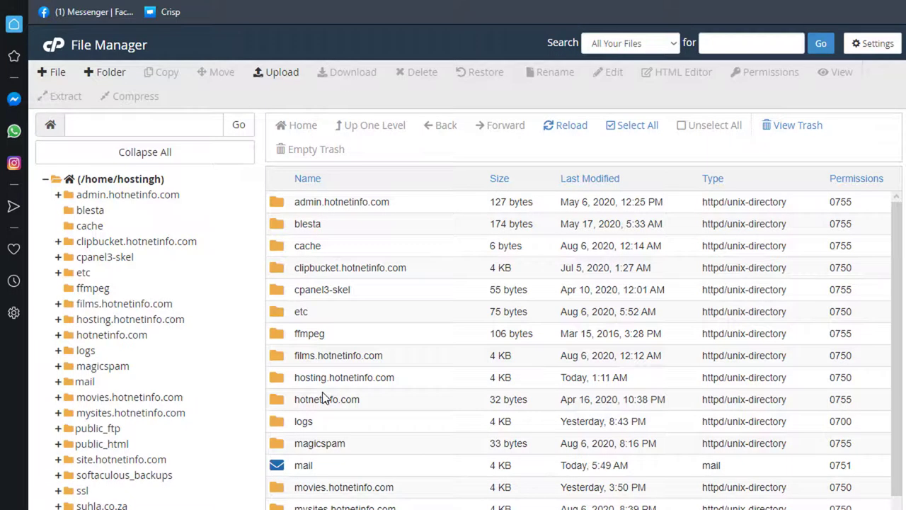
{"action": "scroll", "coordinate": [322, 398], "scroll_direction": "down", "scroll_amount": 1}
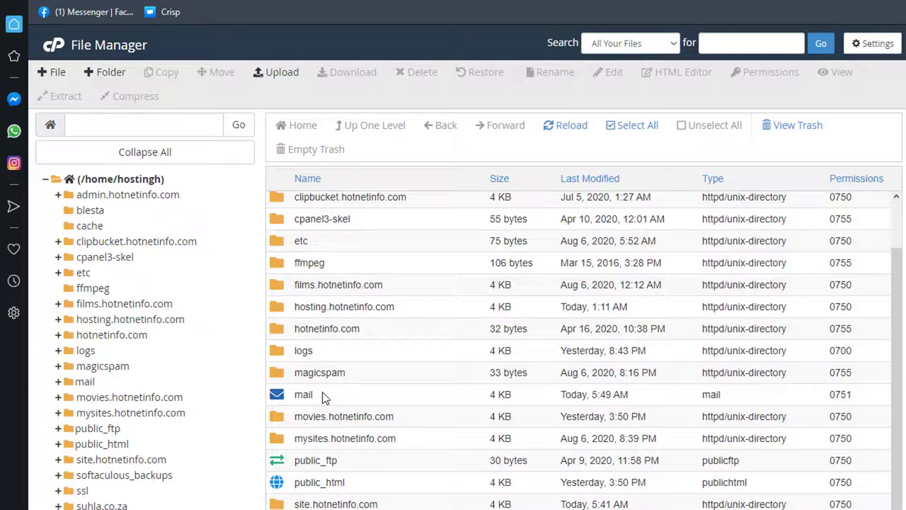
{"action": "scroll", "coordinate": [322, 397], "scroll_direction": "down", "scroll_amount": 1}
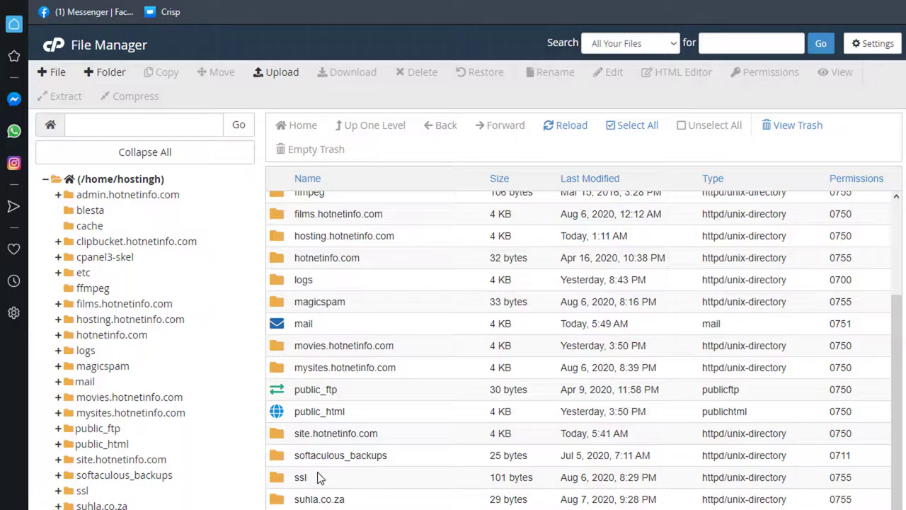
{"action": "double_click", "coordinate": [609, 433]}
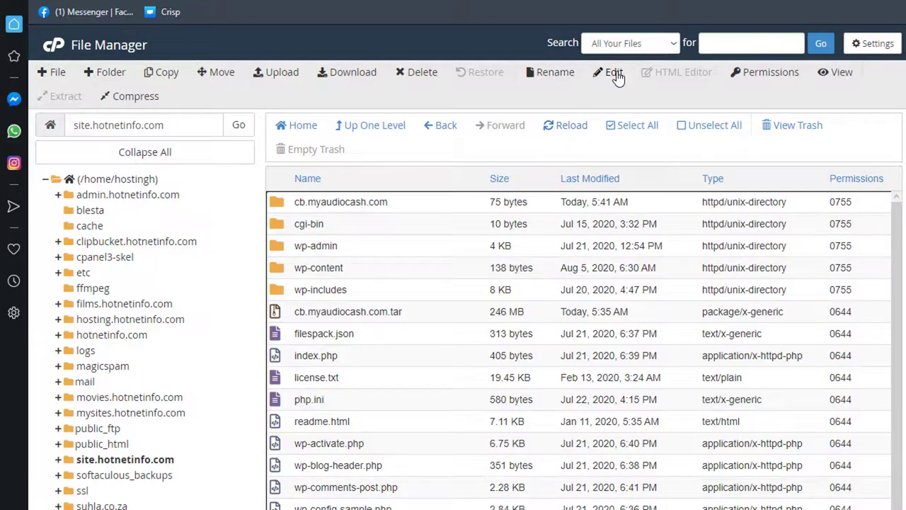
{"action": "left_click", "coordinate": [615, 75]}
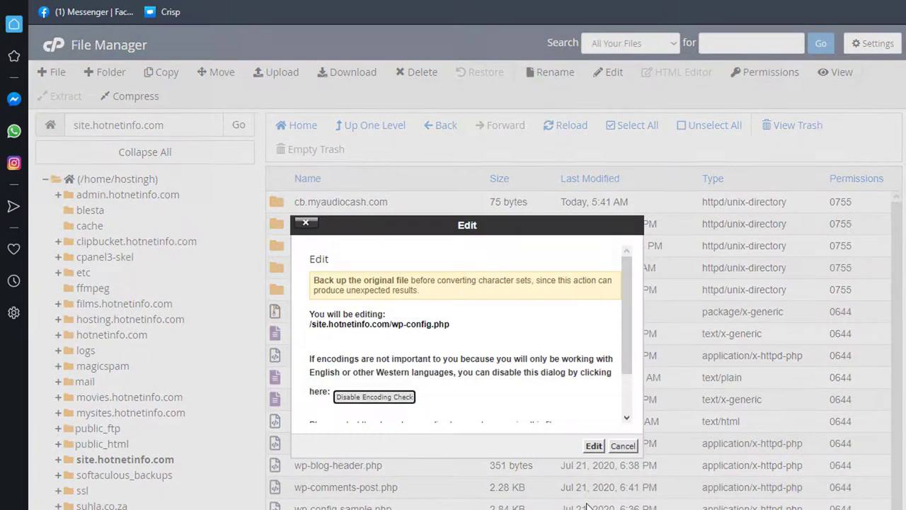
{"action": "left_click", "coordinate": [593, 445]}
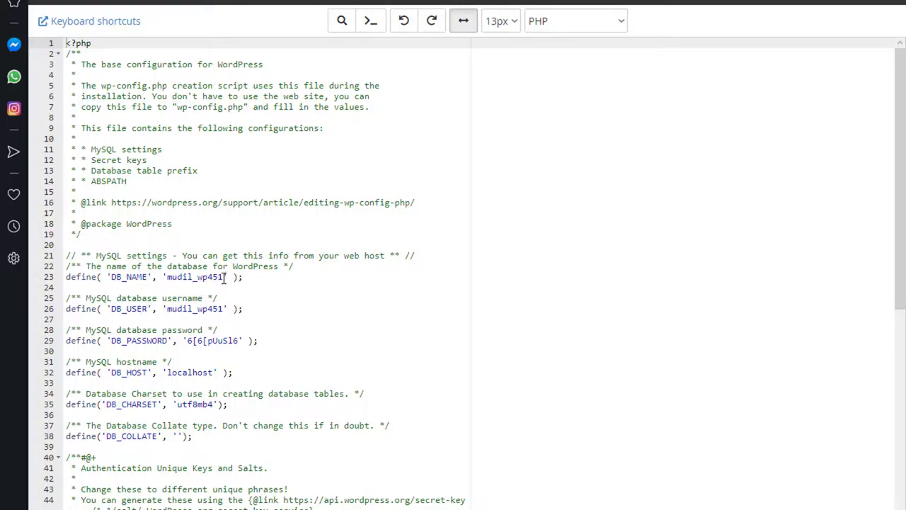
Step: Set the DB_NAME and DB_USER values in wp-config.php to hostingh_site
{"action": "left_click_drag", "start_coordinate": [222, 277], "coordinate": [169, 278]}
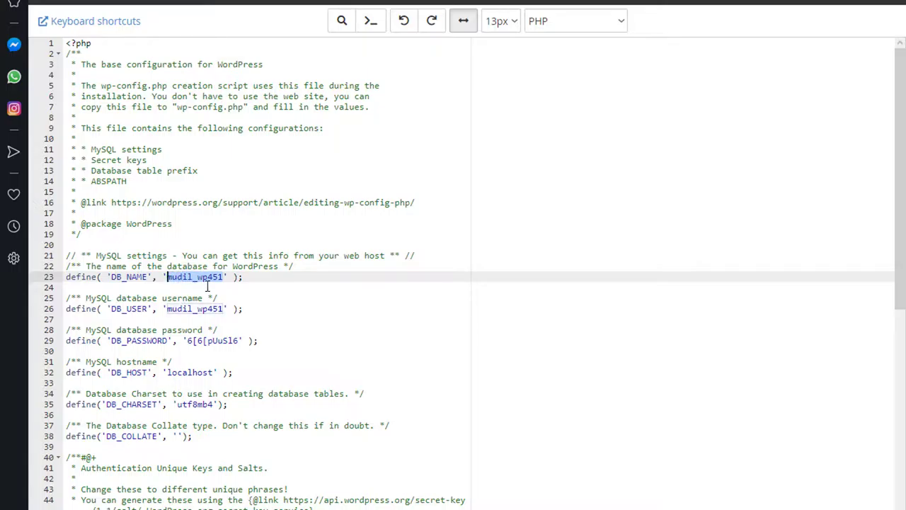
{"action": "type", "text": "hostingh"}
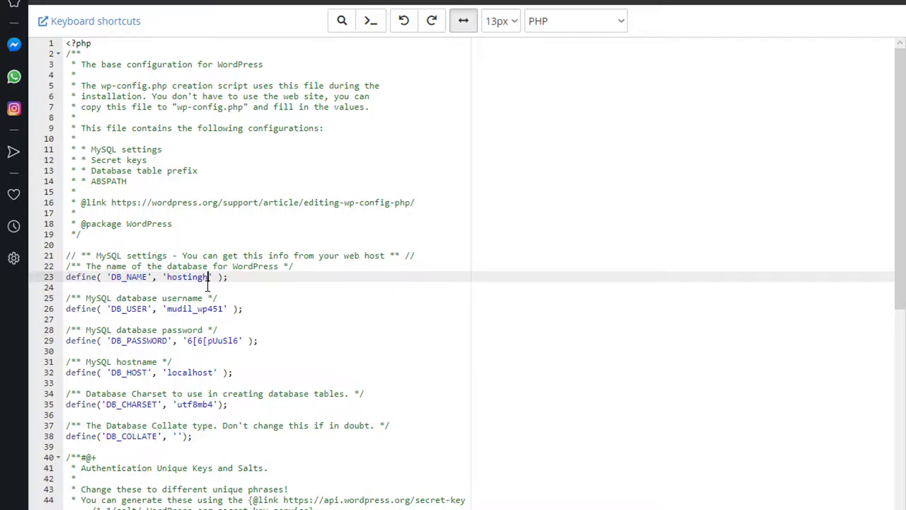
{"action": "type", "text": "_site"}
{"action": "left_click_drag", "start_coordinate": [235, 277], "coordinate": [172, 281]}
{"action": "left_click_drag", "start_coordinate": [169, 285], "coordinate": [170, 277]}
{"action": "double_click", "coordinate": [170, 277]}
{"action": "key", "text": "ctrl+c"}
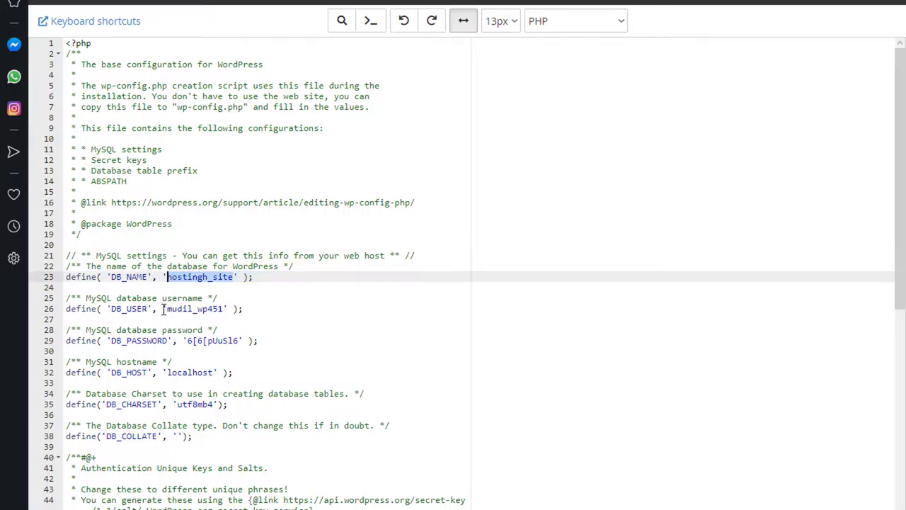
{"action": "left_click_drag", "start_coordinate": [167, 309], "coordinate": [221, 309]}
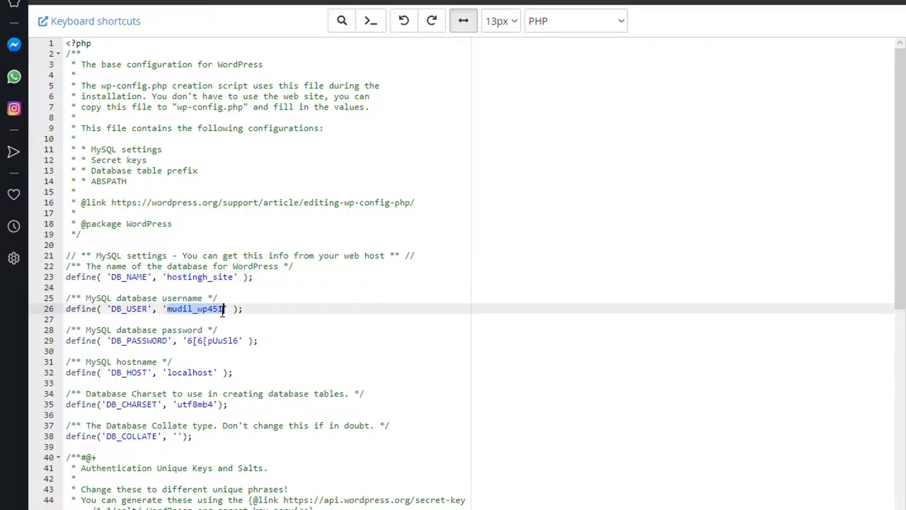
{"action": "key", "text": "ctrl+v"}
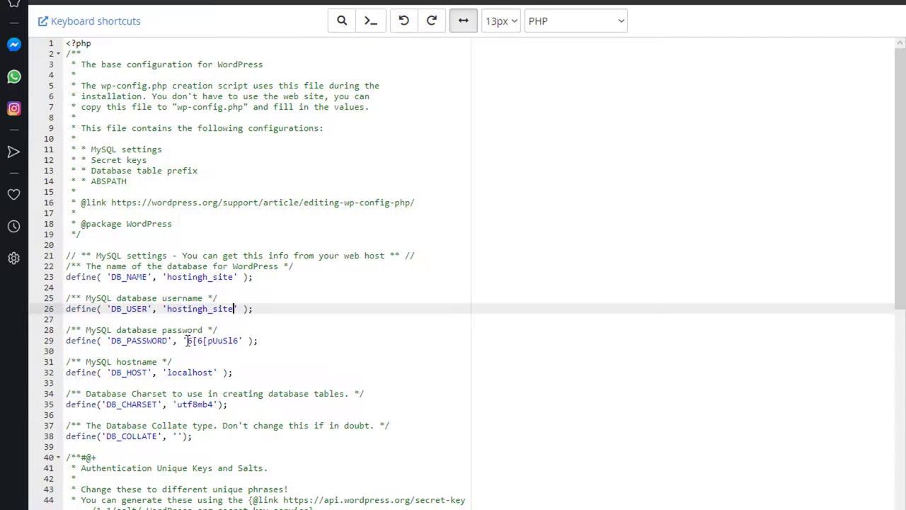
Step: Replace the DB_PASSWORD value with the new database password, save wp-config.php, and open a new tab
{"action": "left_click_drag", "start_coordinate": [187, 341], "coordinate": [239, 340]}
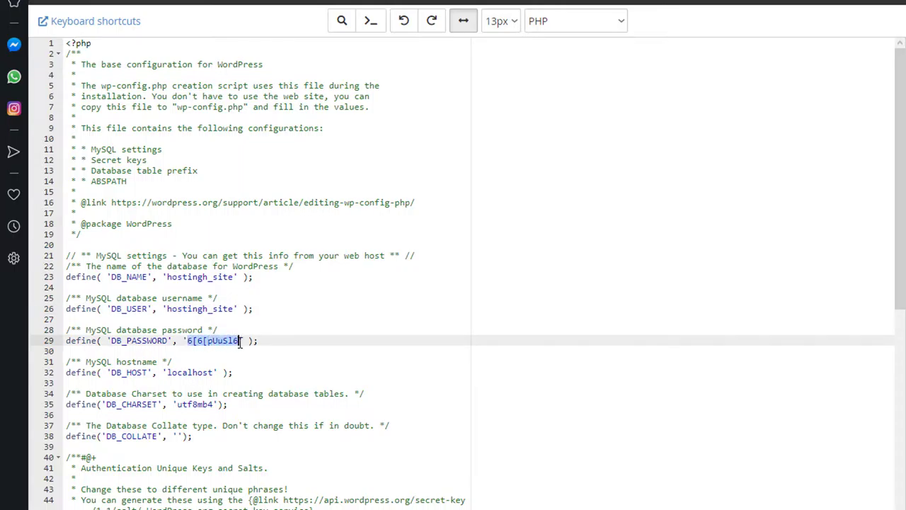
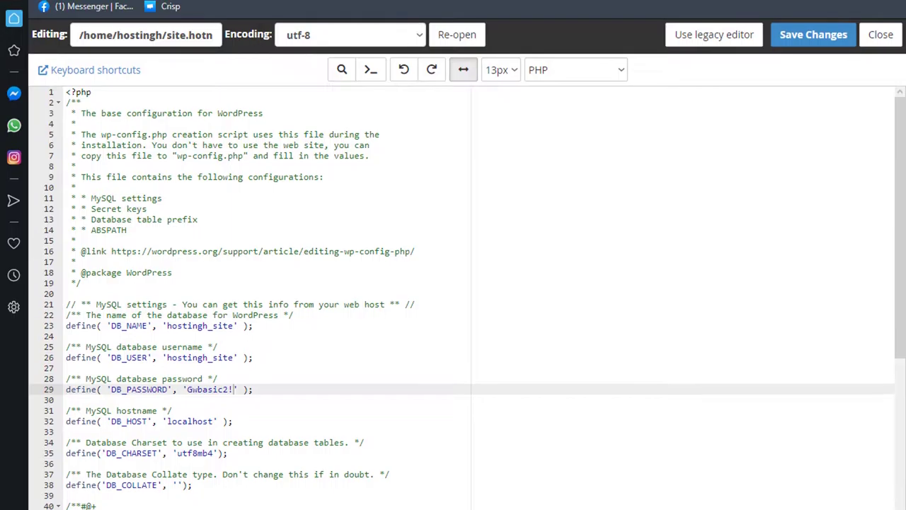
{"action": "left_click", "coordinate": [834, 40]}
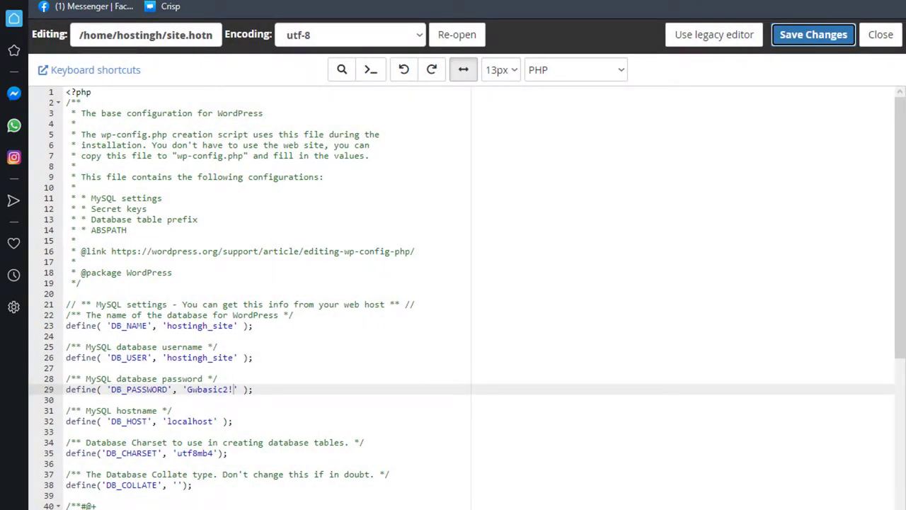
{"action": "key", "text": "ctrl+t"}
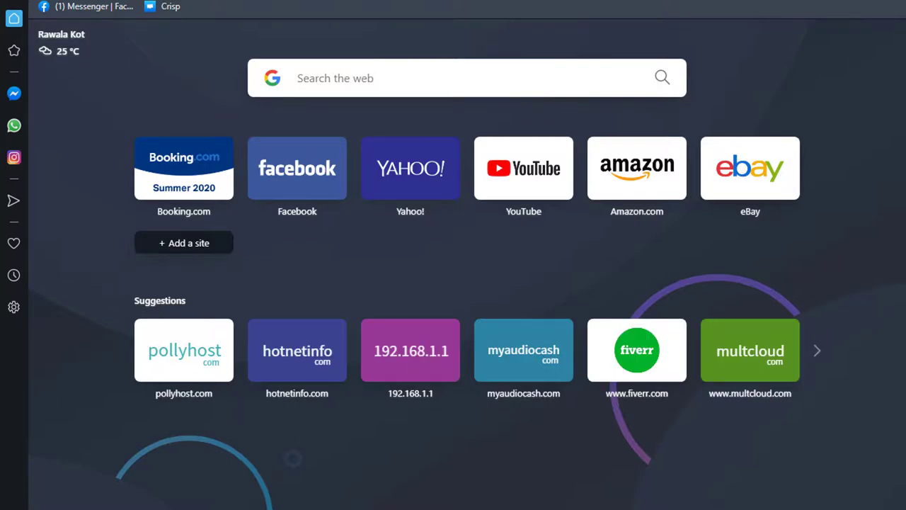
Step: Load site.hotnetinfo.com from Opera's address bar
{"action": "type", "text": "site"}
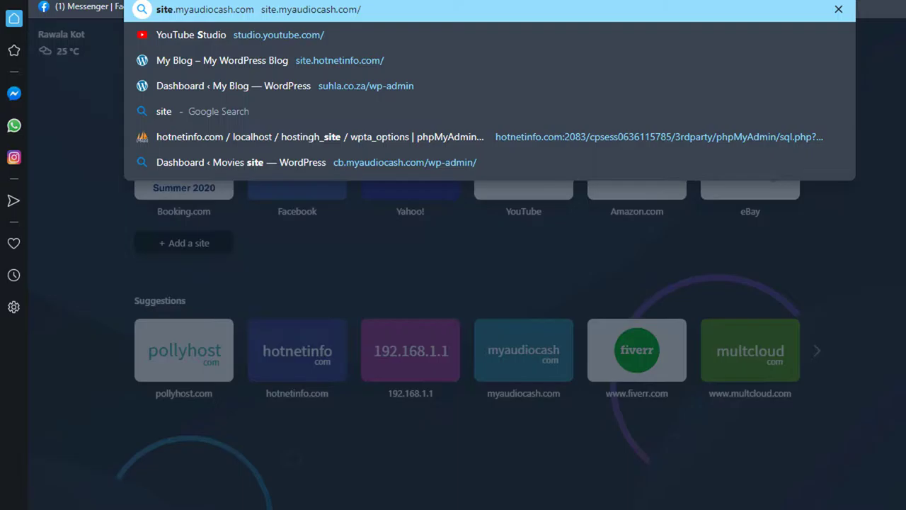
{"action": "type", "text": ".h"}
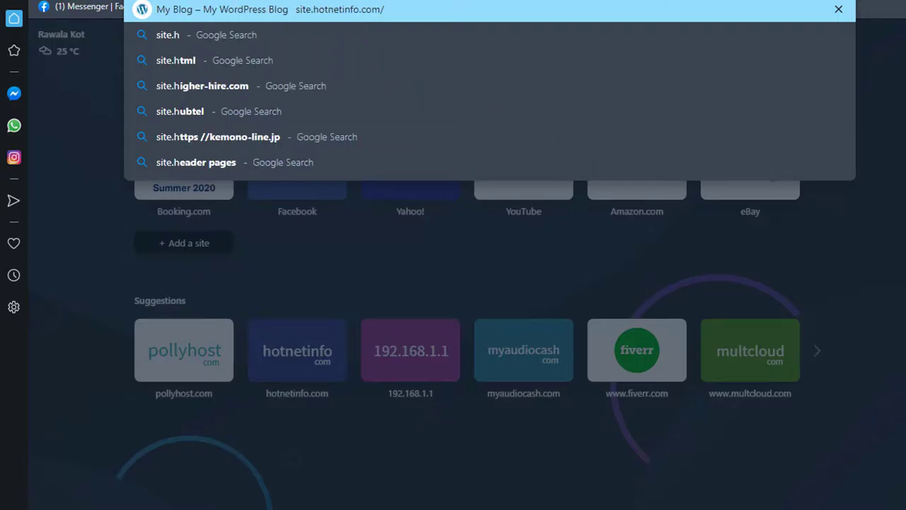
{"action": "key", "text": "Return"}
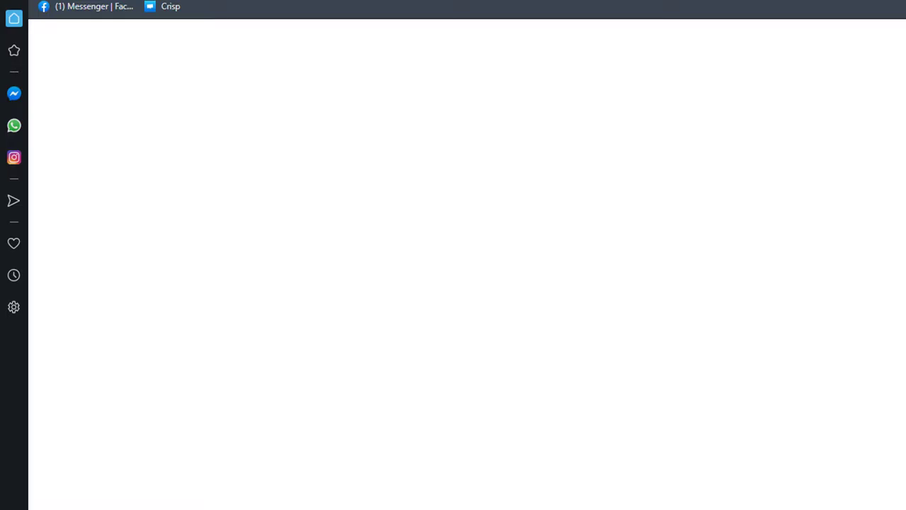
{"action": "mouse_move", "coordinate": [9, 1]}
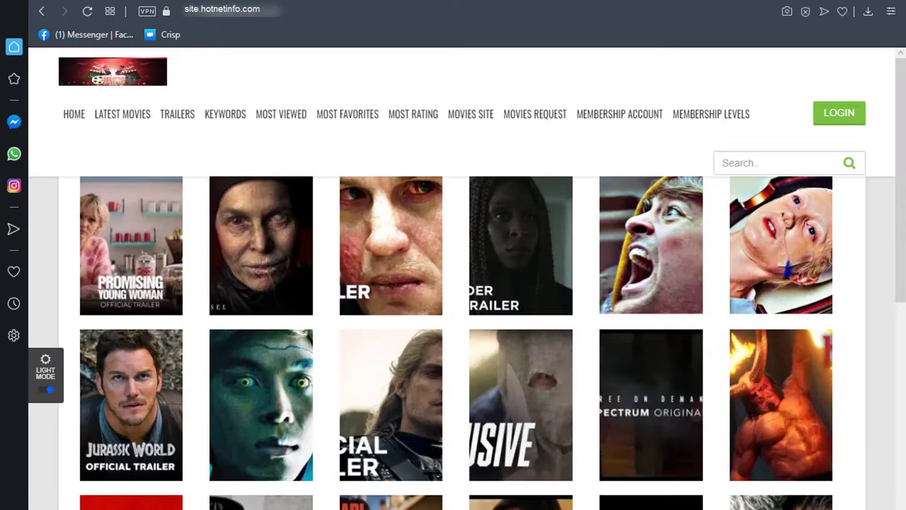
Step: Scroll through the movie site's poster grid to confirm the migrated site displays correctly
{"action": "scroll", "coordinate": [593, 313], "scroll_direction": "down", "scroll_amount": 1}
{"action": "scroll", "coordinate": [593, 314], "scroll_direction": "down", "scroll_amount": 7}
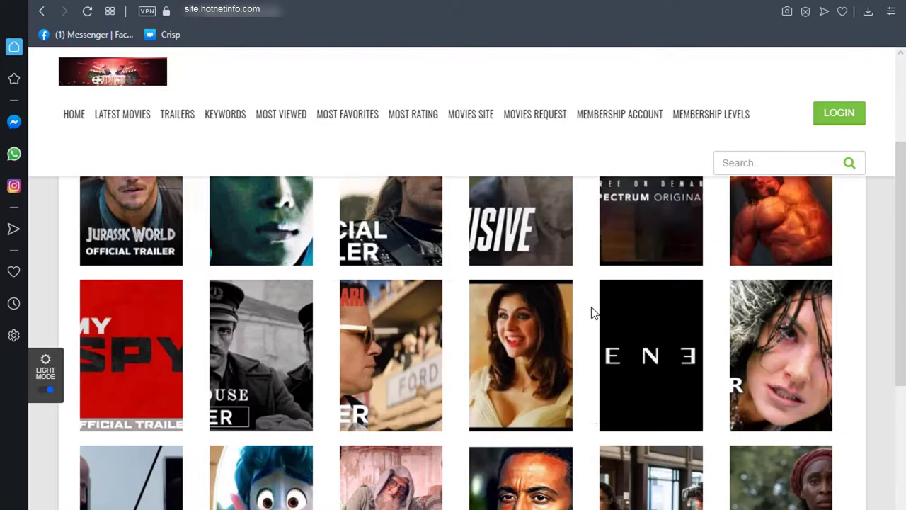
{"action": "scroll", "coordinate": [593, 314], "scroll_direction": "up", "scroll_amount": 8}
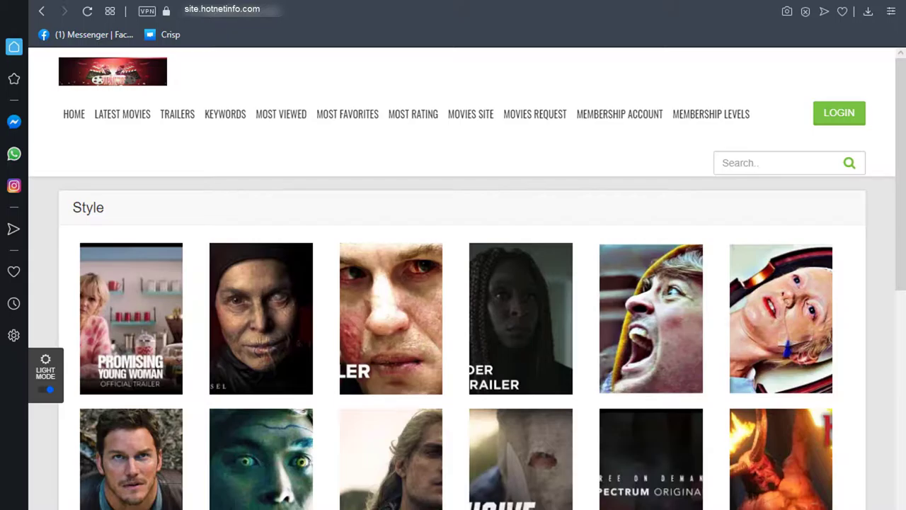
{"action": "scroll", "coordinate": [613, 296], "scroll_direction": "down", "scroll_amount": 2}
{"action": "scroll", "coordinate": [611, 290], "scroll_direction": "down", "scroll_amount": 1}
{"action": "scroll", "coordinate": [310, 274], "scroll_direction": "up", "scroll_amount": 2}
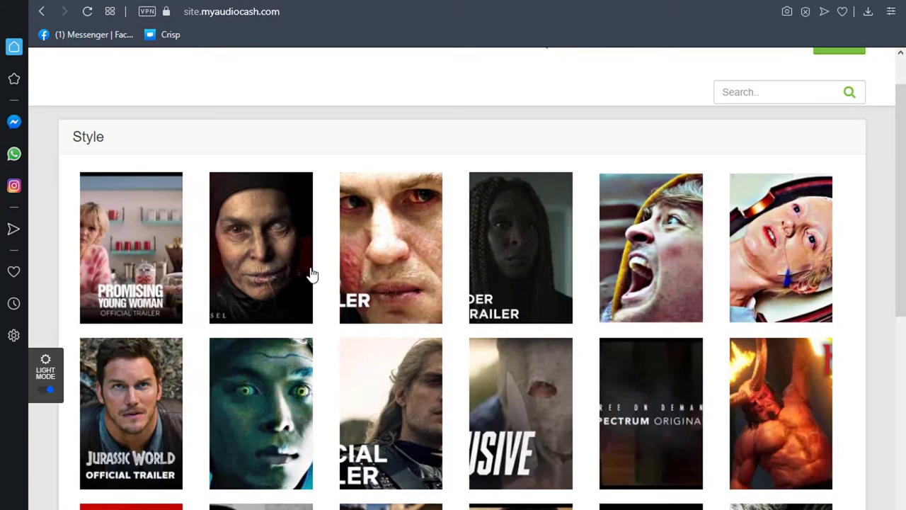
{"action": "scroll", "coordinate": [318, 273], "scroll_direction": "up", "scroll_amount": 1}
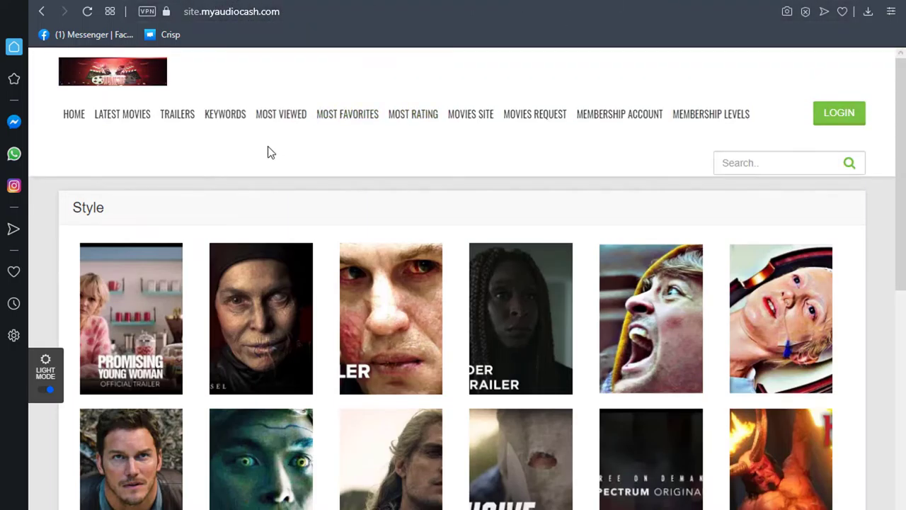
{"action": "scroll", "coordinate": [269, 255], "scroll_direction": "down", "scroll_amount": 10}
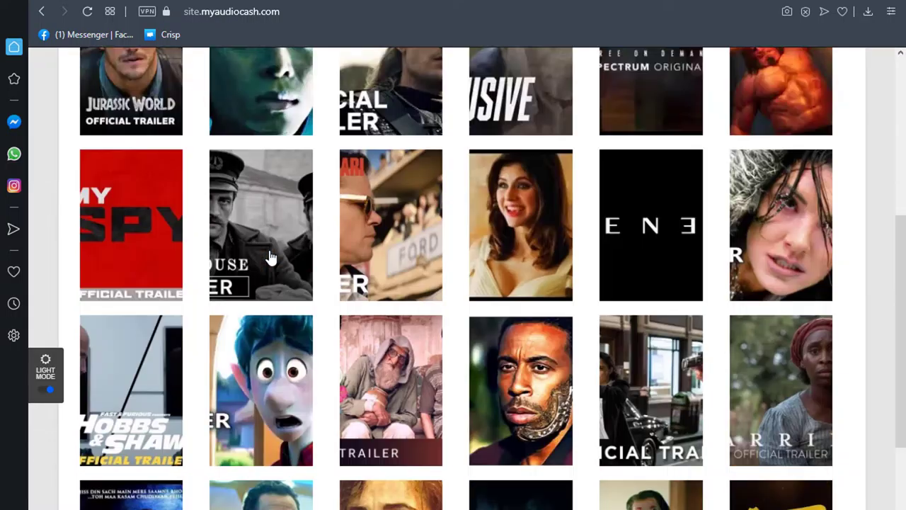
{"action": "scroll", "coordinate": [269, 257], "scroll_direction": "down", "scroll_amount": 4}
{"action": "scroll", "coordinate": [299, 205], "scroll_direction": "up", "scroll_amount": 6}
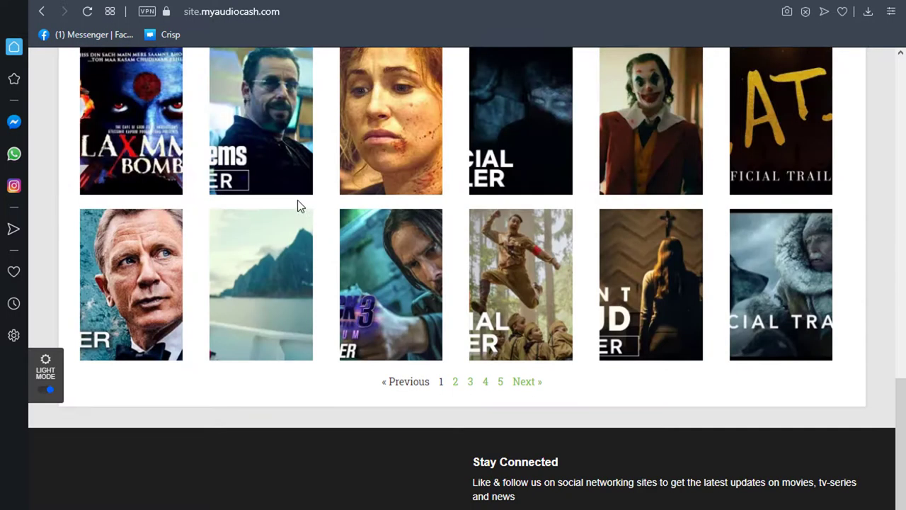
{"action": "scroll", "coordinate": [312, 203], "scroll_direction": "up", "scroll_amount": 5}
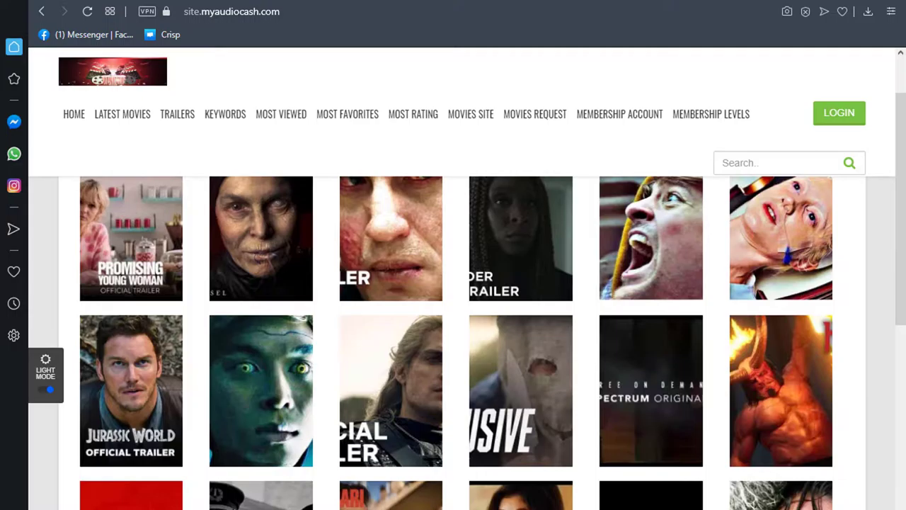
{"action": "scroll", "coordinate": [462, 342], "scroll_direction": "up", "scroll_amount": 2}
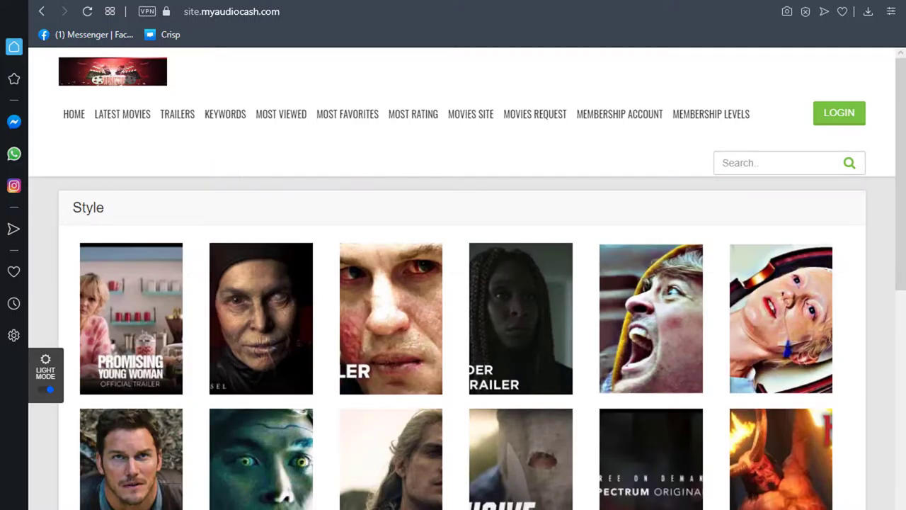